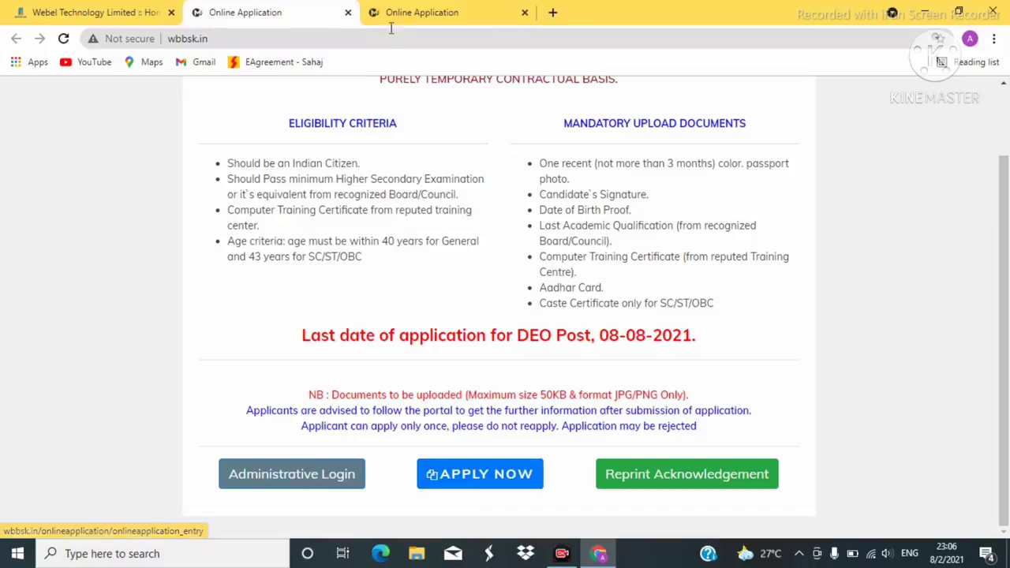
Step: Switch to the open Data Entry Operator application form and check the Apply For Post field under Post Information
left_click(471, 12)
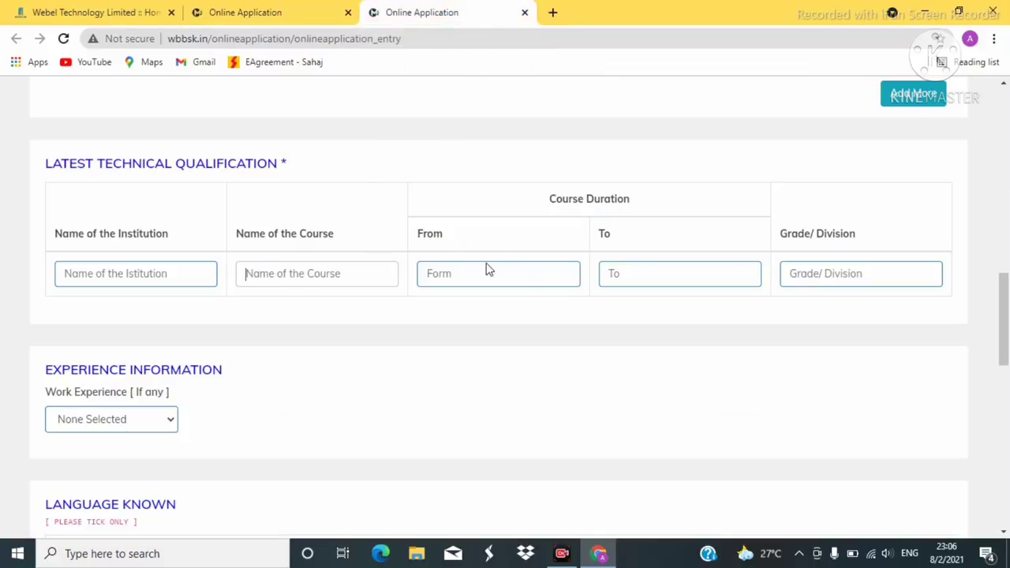
left_click_drag(1003, 327, 974, 135)
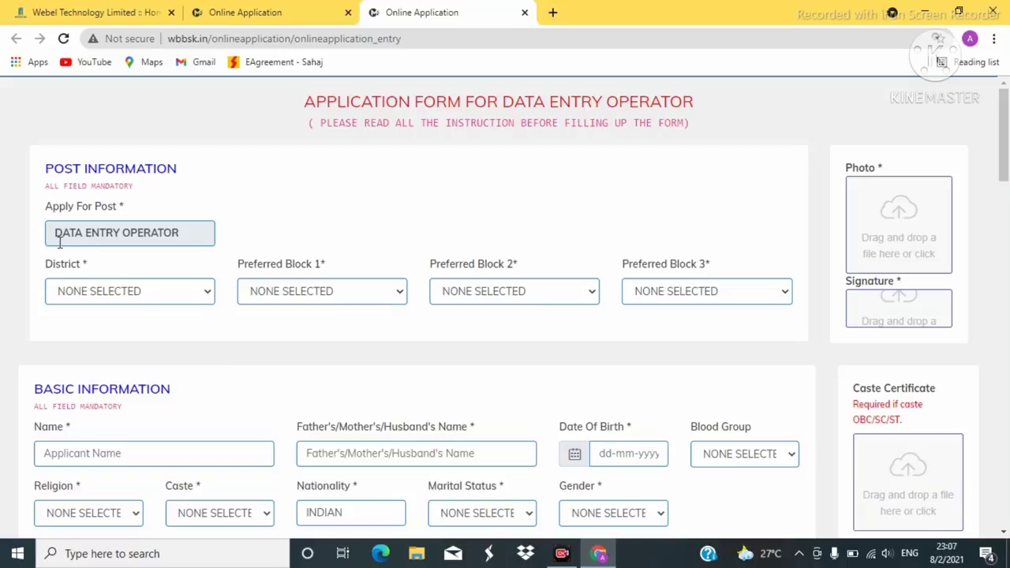
left_click_drag(50, 233, 189, 235)
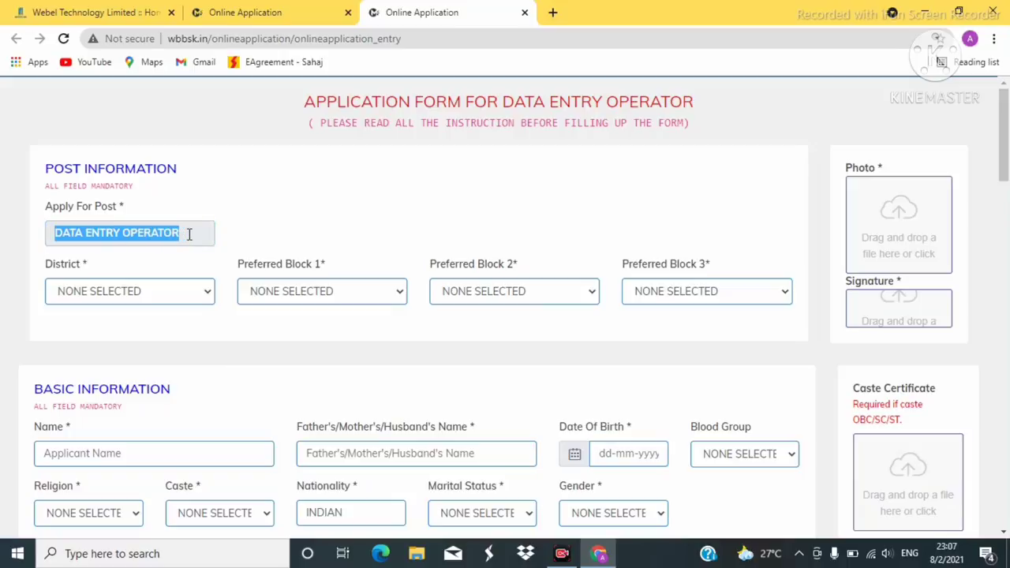
left_click(189, 235)
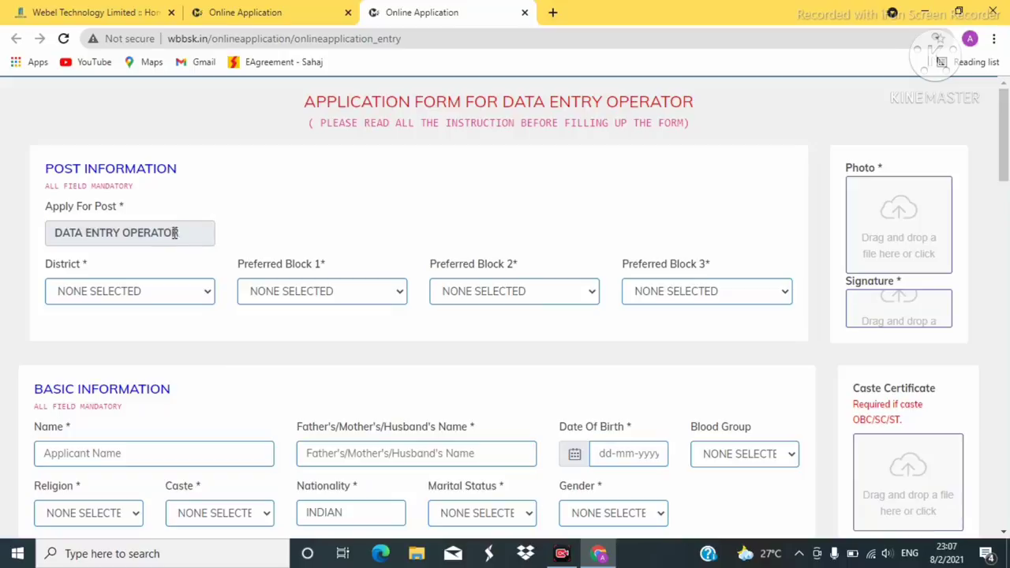
left_click_drag(176, 234, 49, 233)
left_click(180, 235)
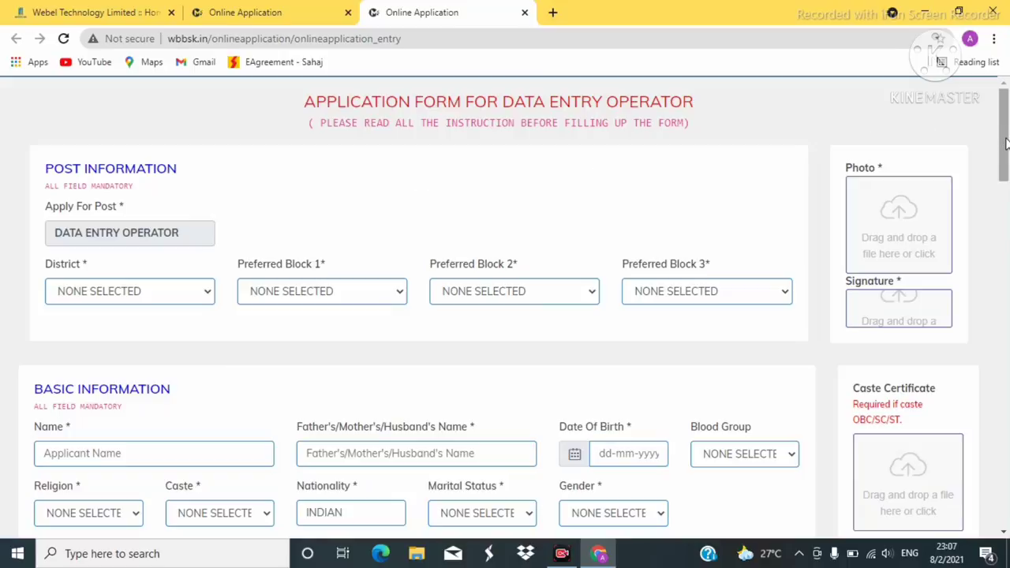
Step: Choose MALDAH as the district in the Post Information section
scroll(1004, 143, "down", 1)
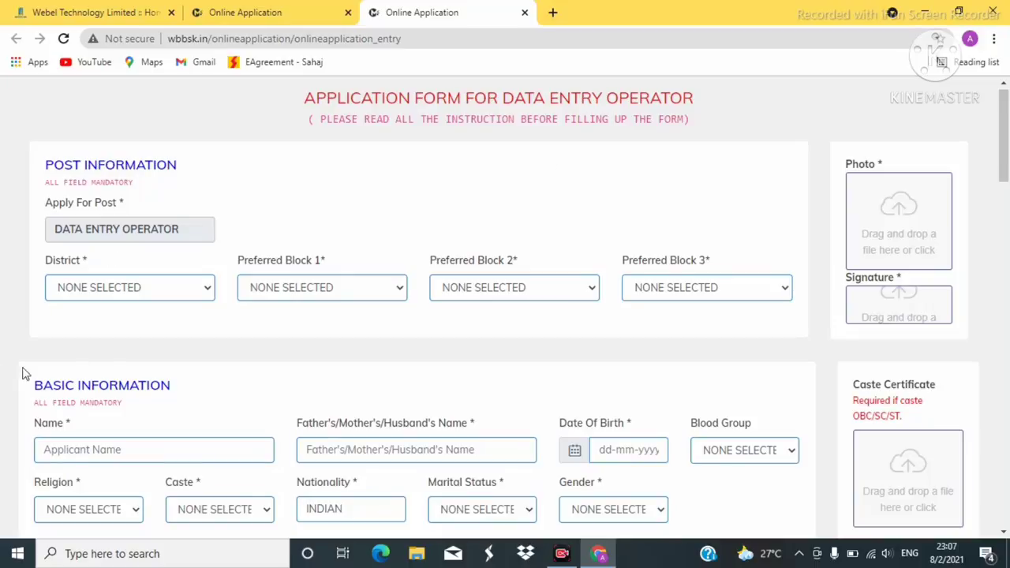
scroll(254, 323, "down", 1)
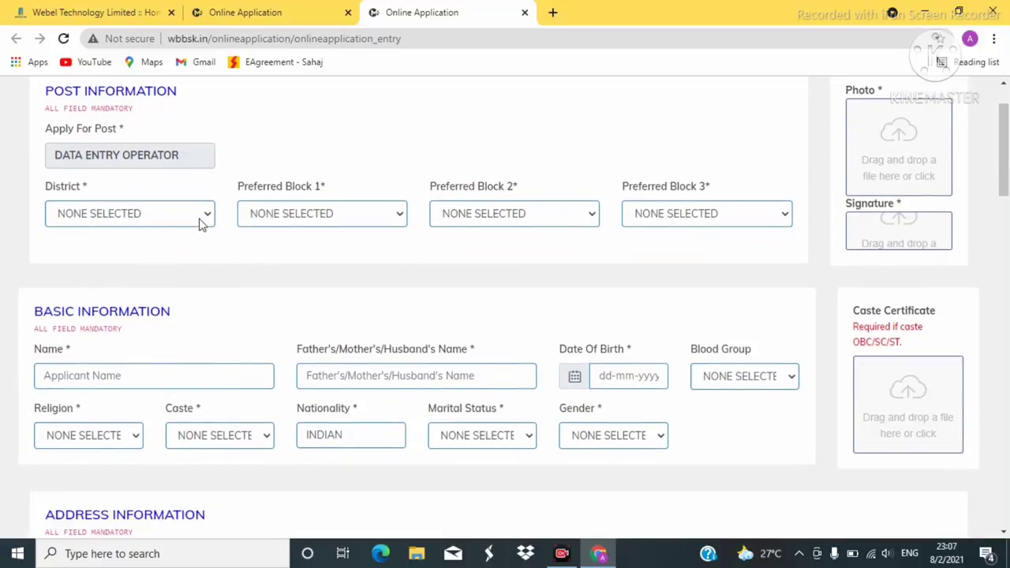
left_click(204, 217)
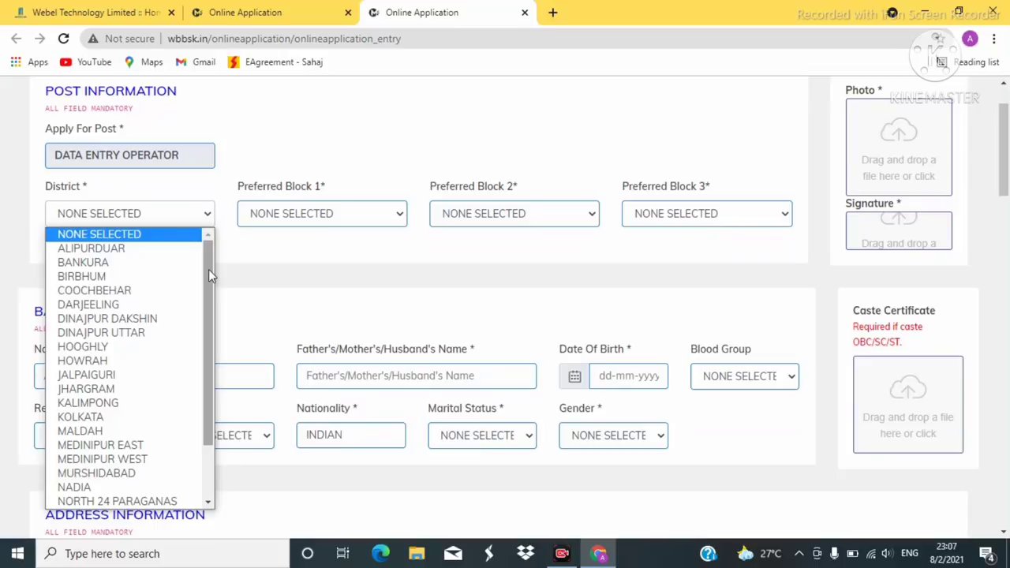
left_click_drag(209, 269, 209, 379)
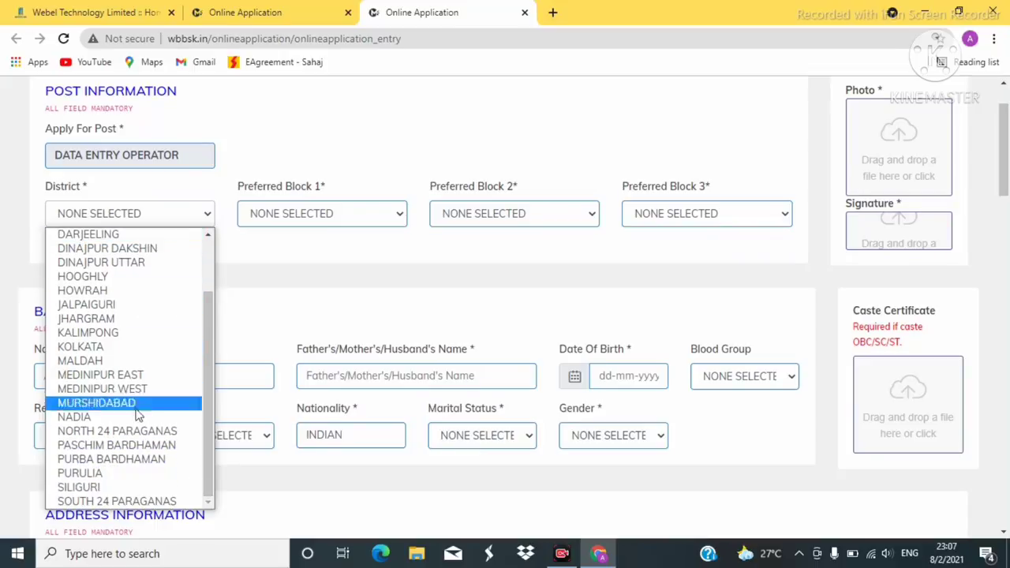
left_click(82, 362)
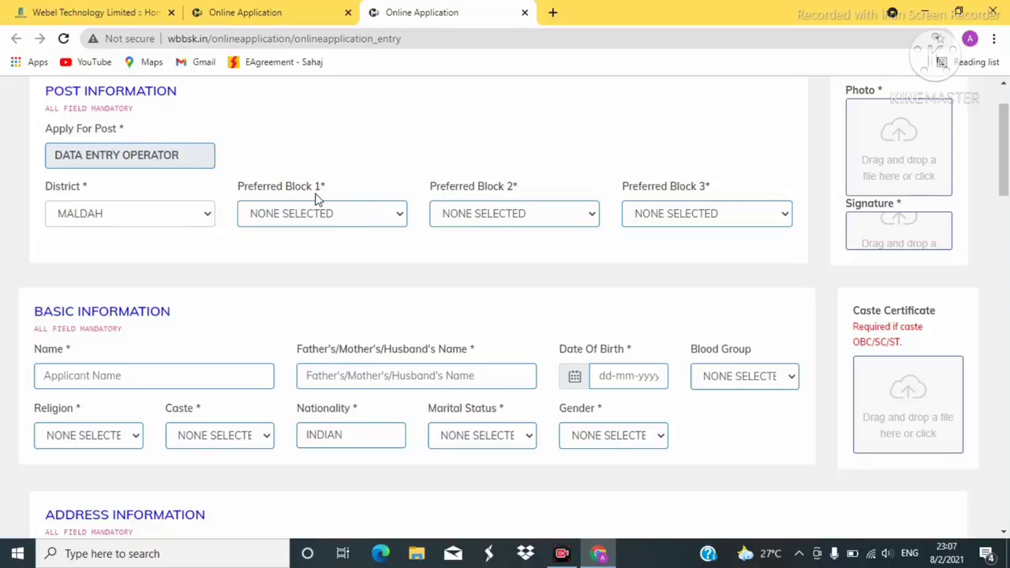
Step: Choose HABIBPUR as Preferred Block 1 once the block list has loaded
left_click(367, 213)
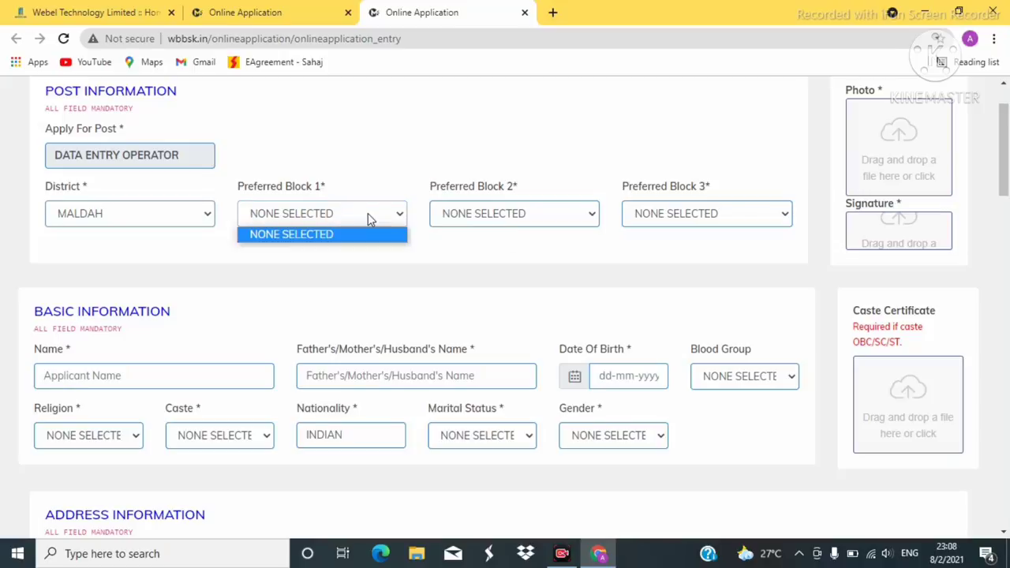
left_click(363, 213)
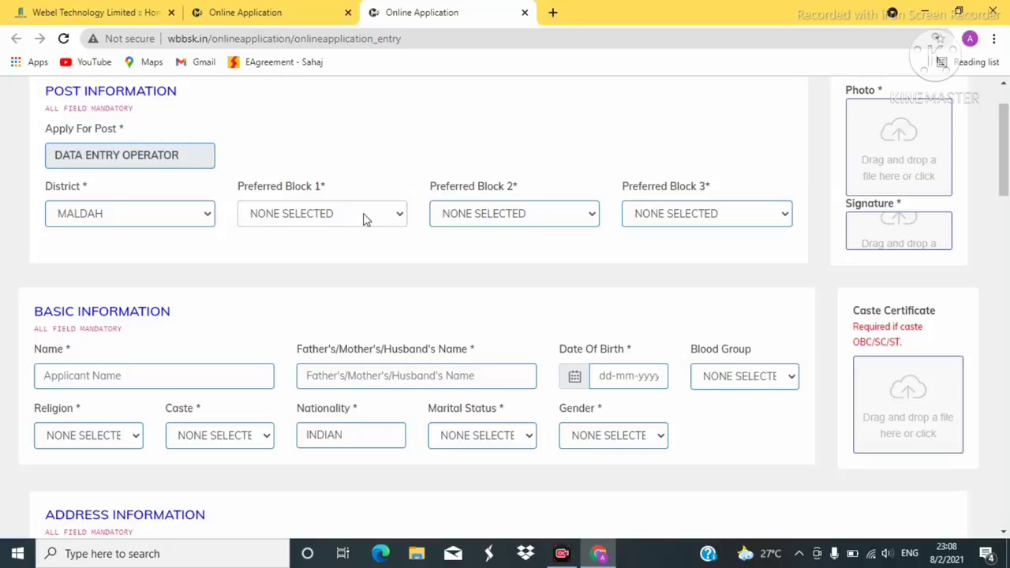
left_click(363, 213)
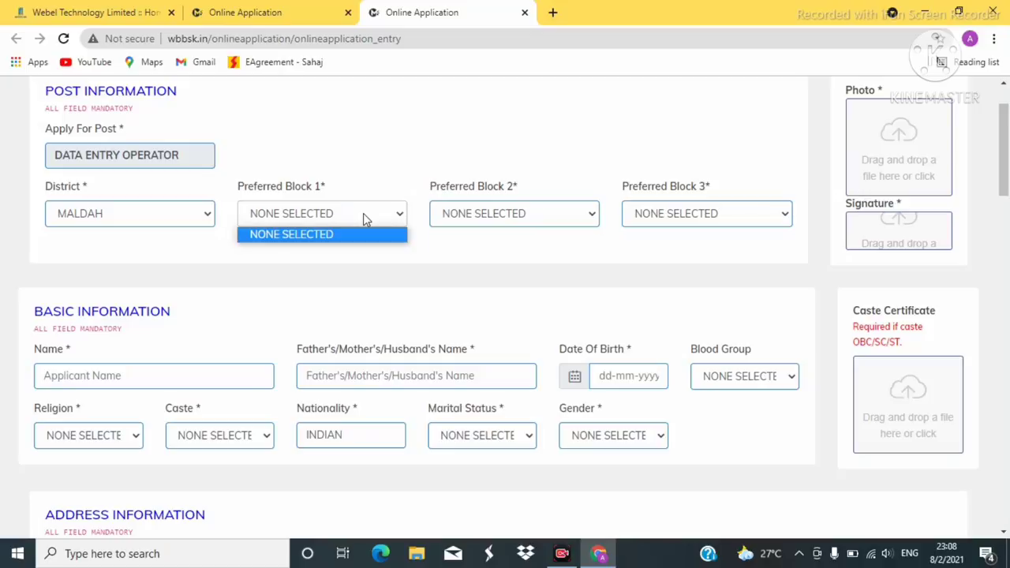
left_click(363, 213)
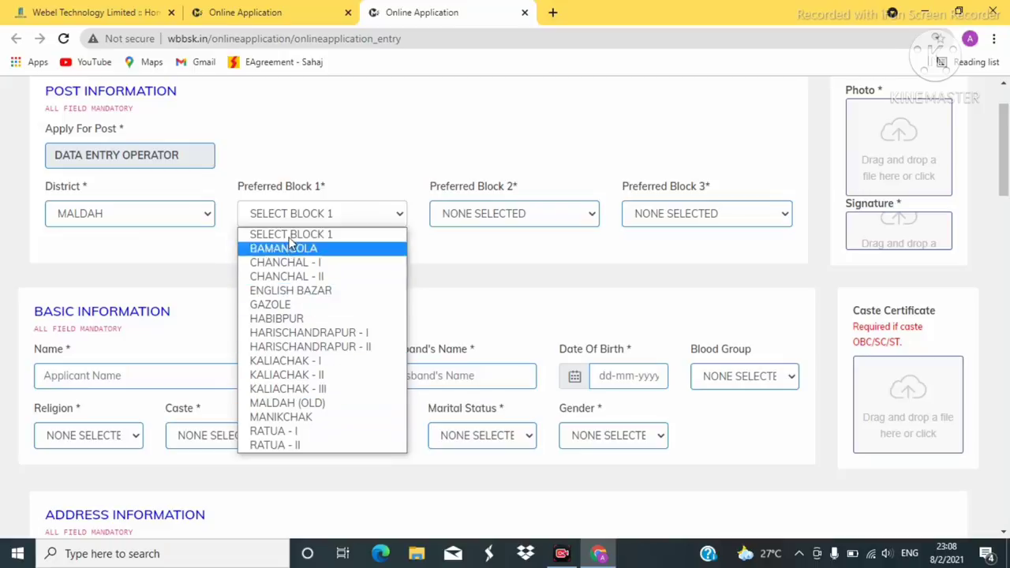
left_click(276, 320)
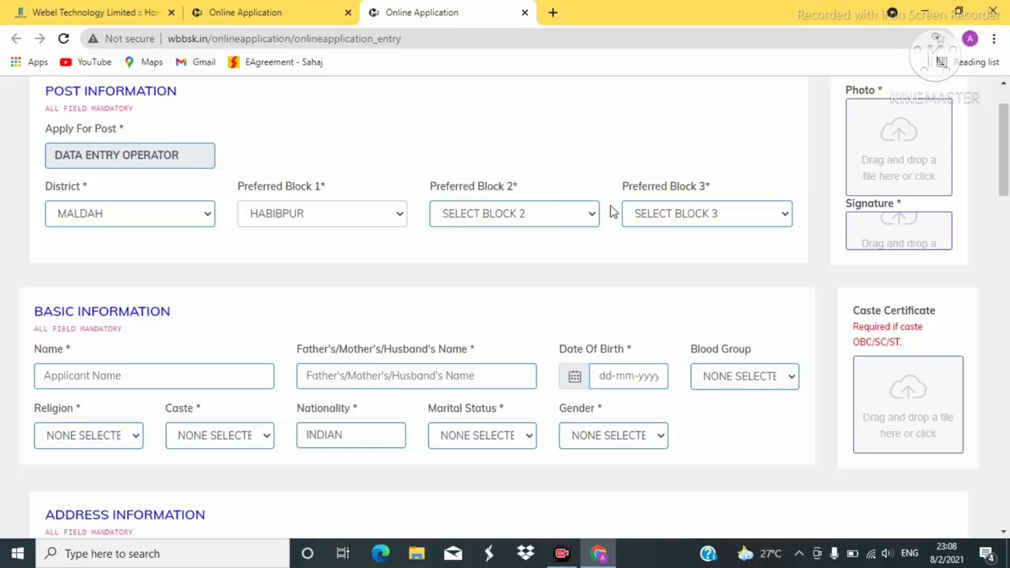
Step: Choose BAMANGOLA as Preferred Block 2 and GAZOLE as Preferred Block 3
left_click(587, 214)
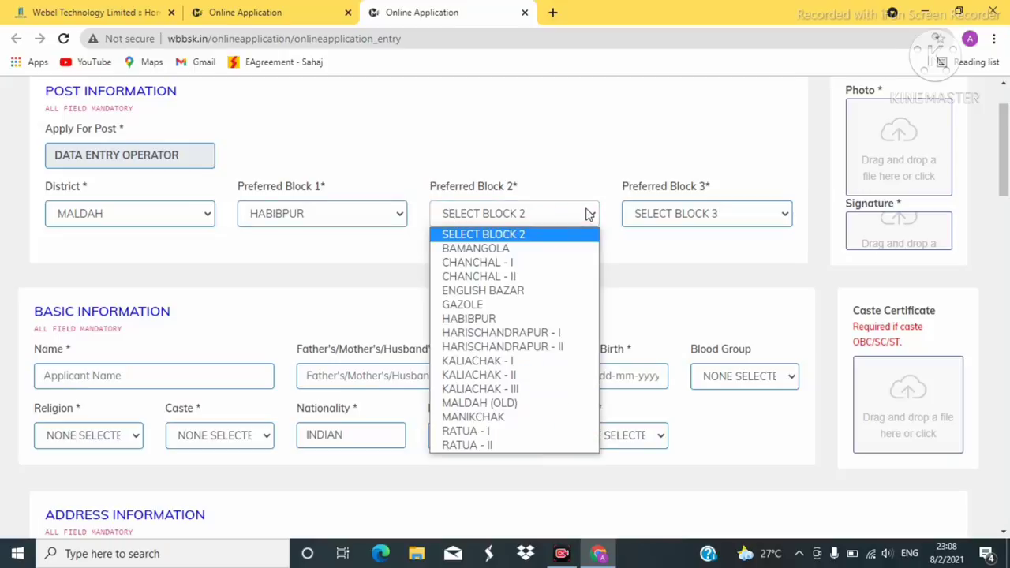
left_click(478, 249)
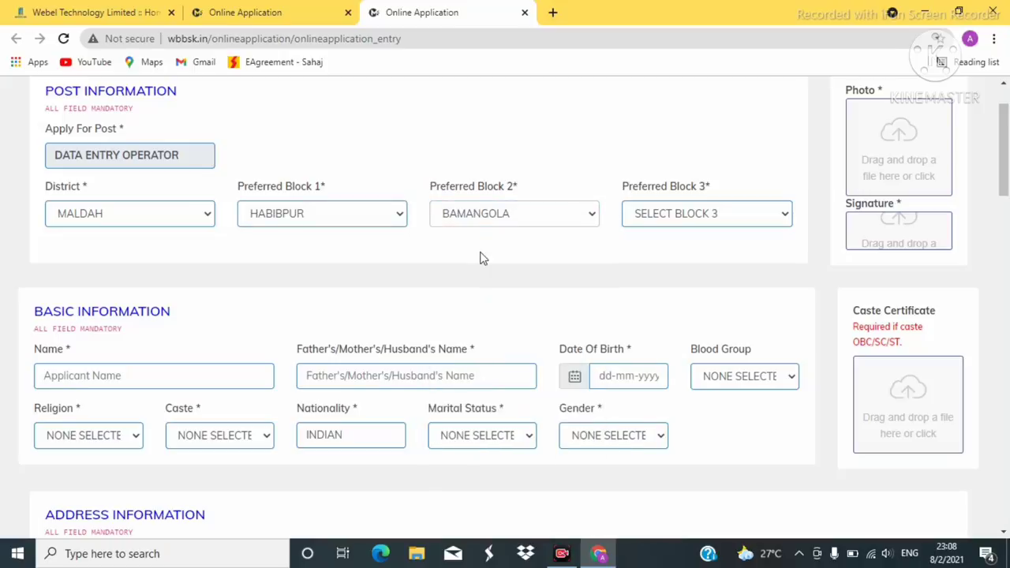
left_click(722, 218)
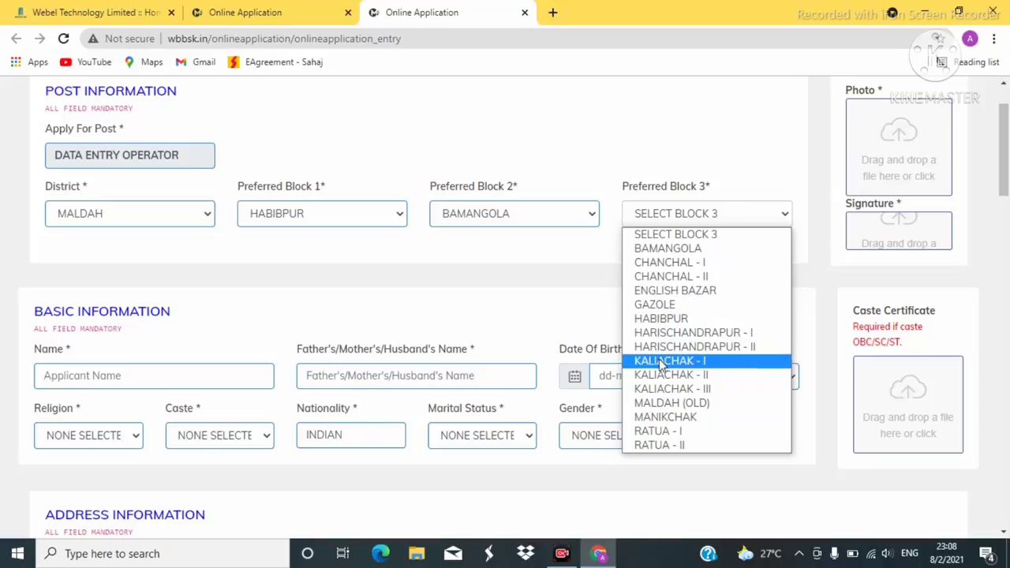
left_click(652, 308)
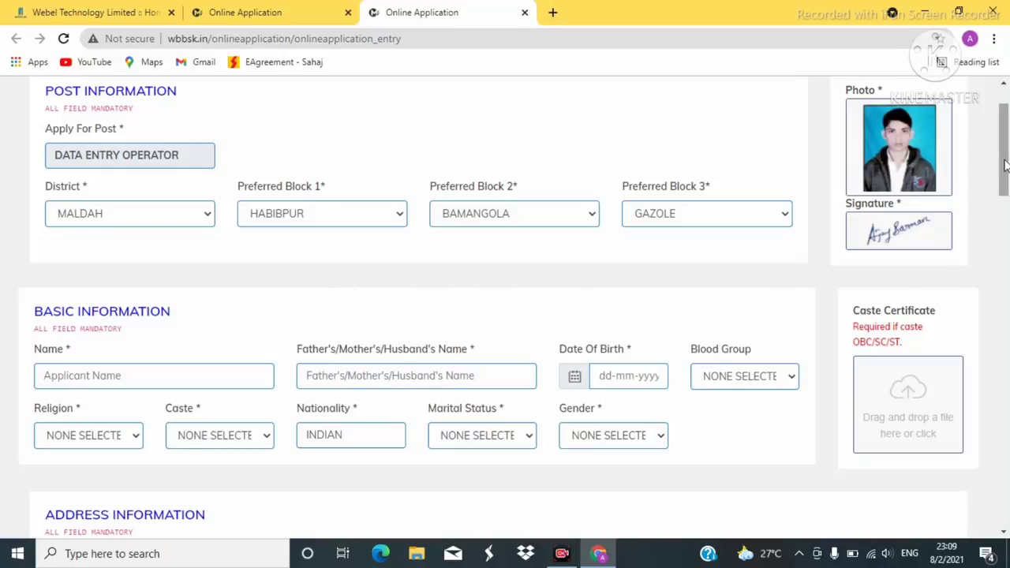
Step: Examine the Basic Information name fields, the date of birth calendar's earlier years and the blood group options, leaving them blank
left_click_drag(1000, 158, 1001, 204)
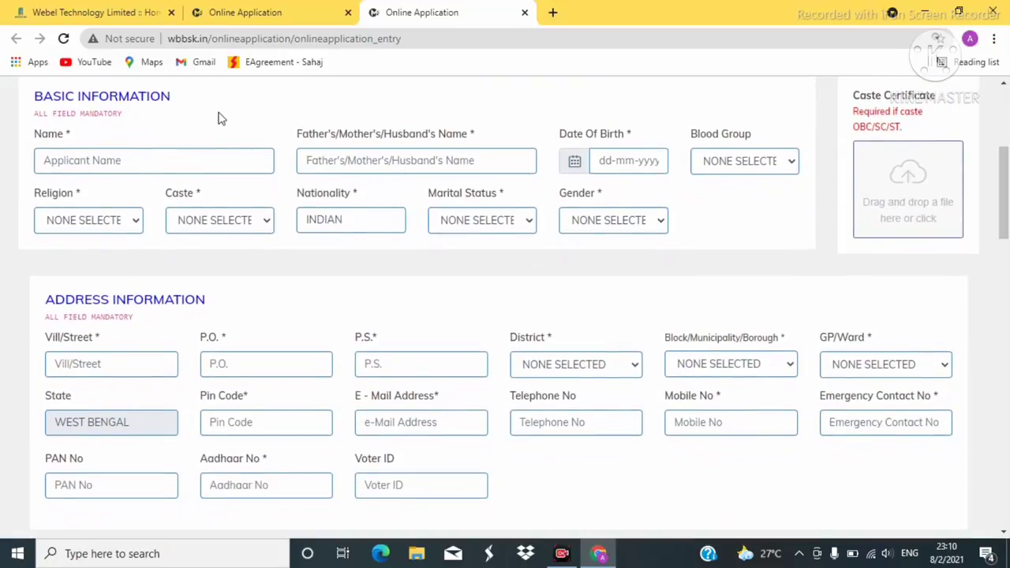
left_click(124, 162)
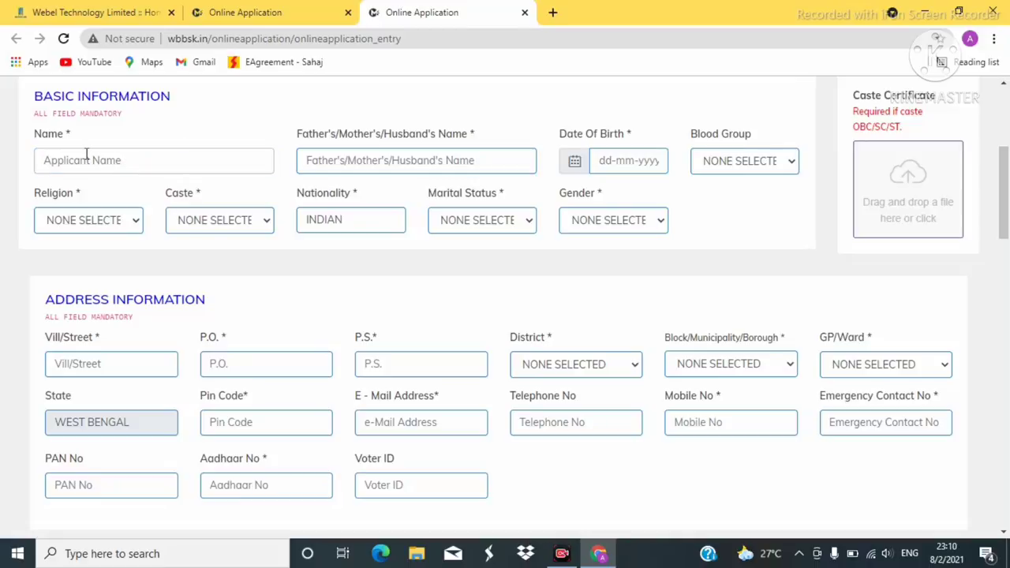
left_click(320, 161)
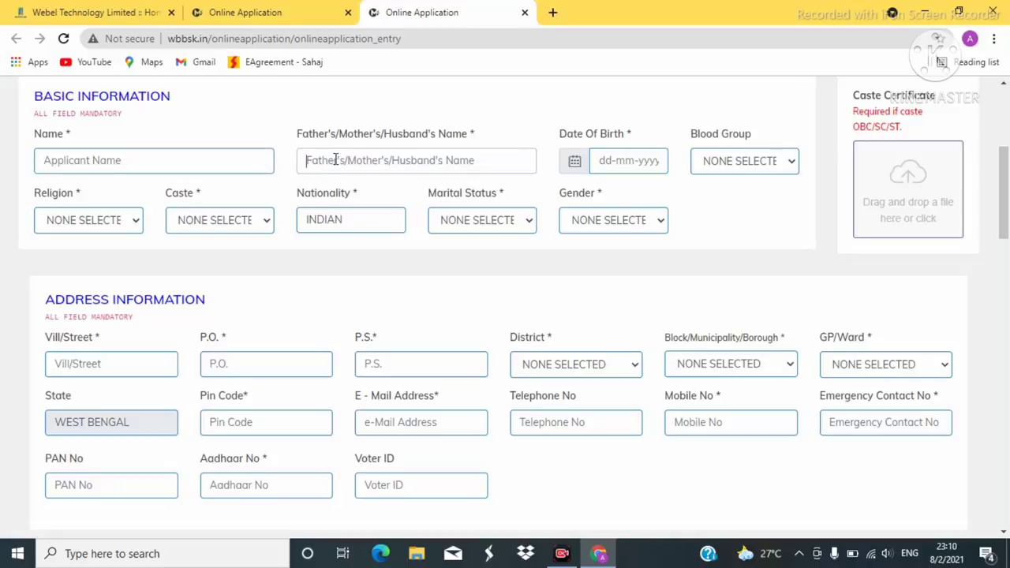
left_click(620, 163)
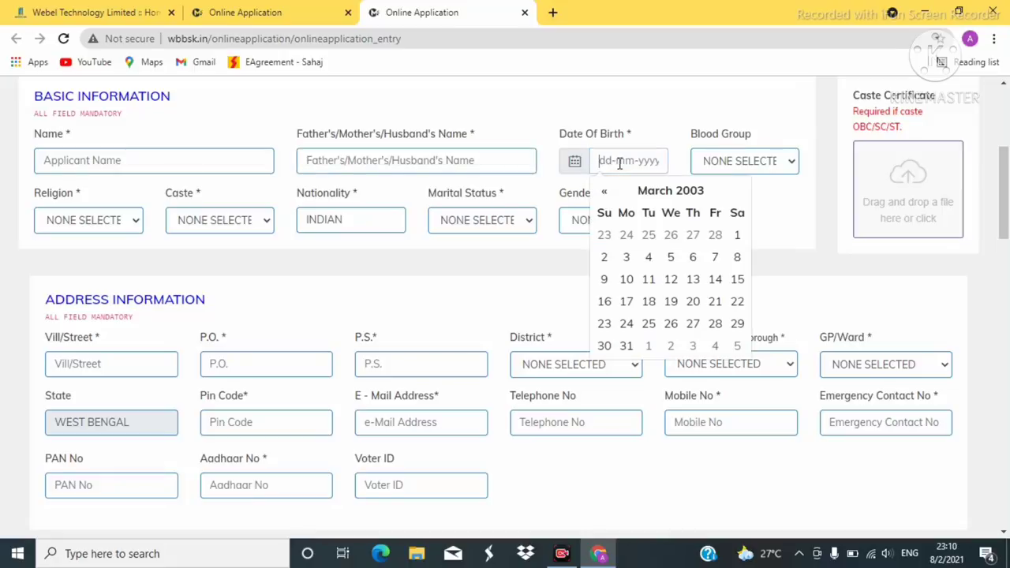
left_click(685, 196)
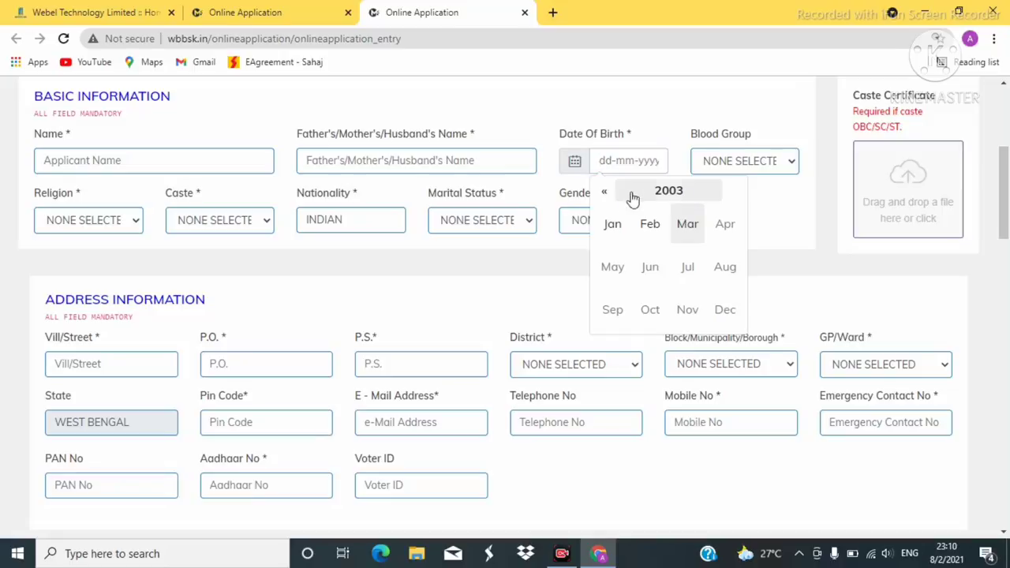
left_click(606, 194)
left_click(606, 194)
left_click(606, 194)
left_click(606, 195)
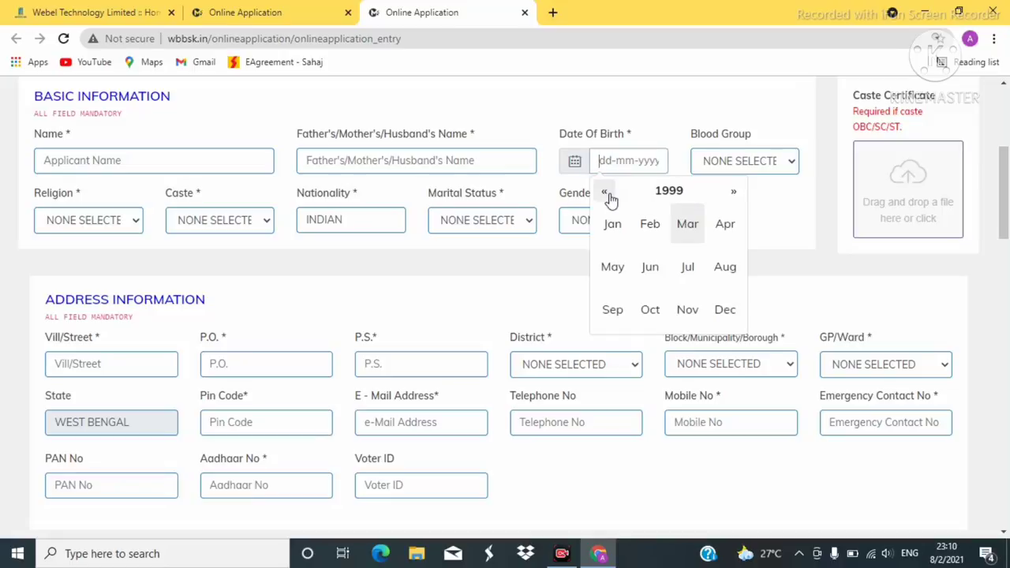
left_click(637, 120)
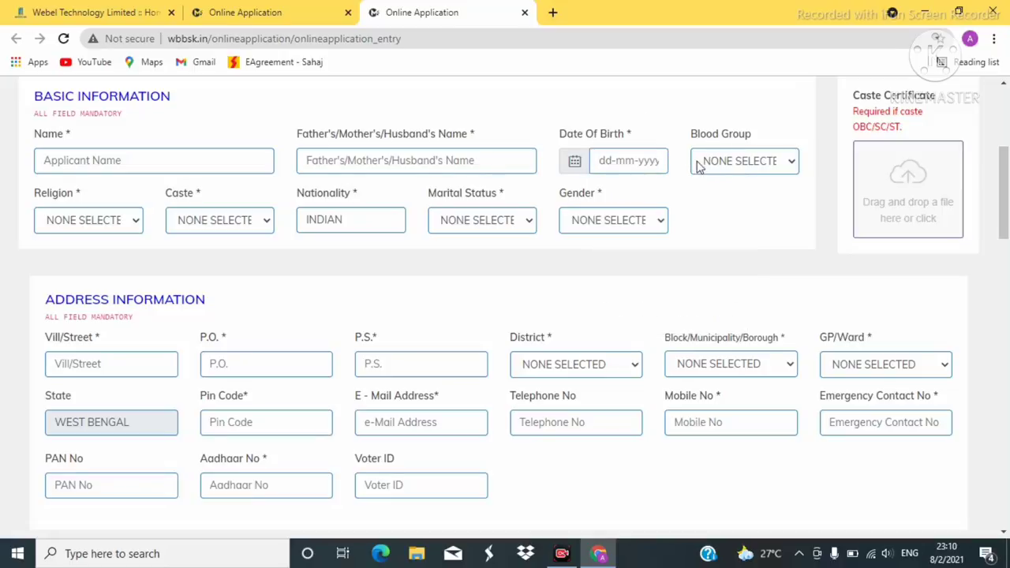
left_click(780, 165)
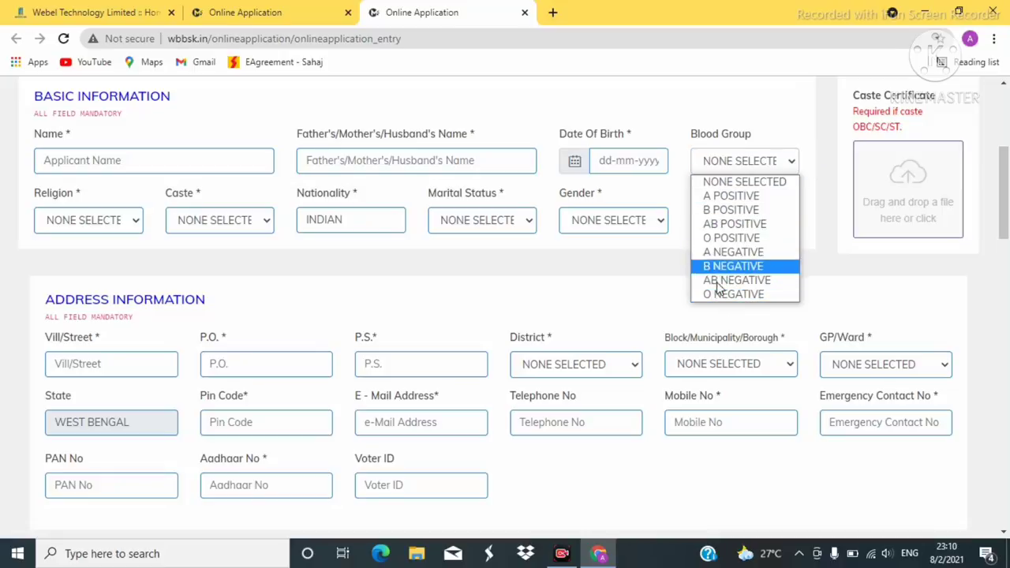
left_click(754, 157)
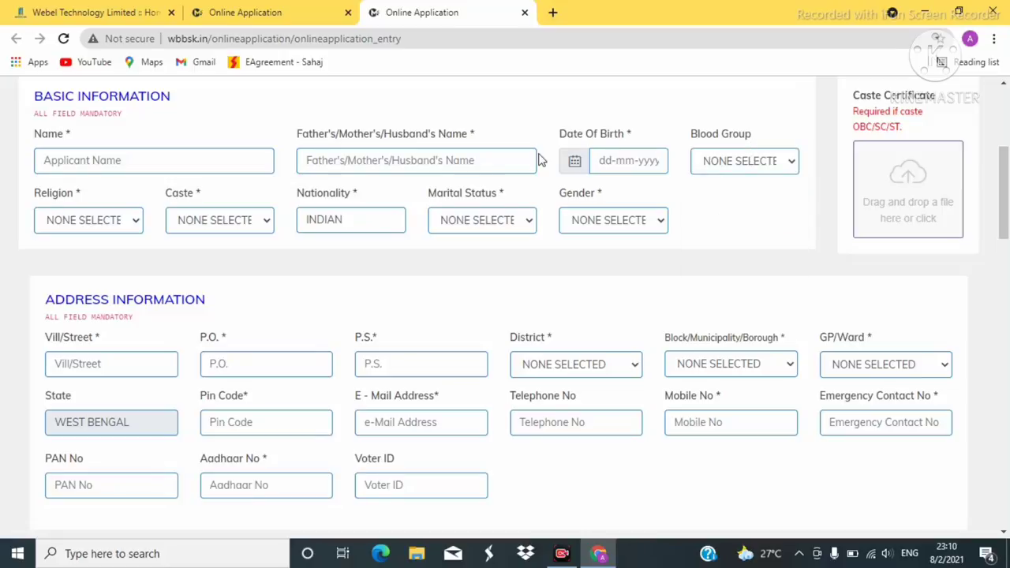
Step: Set the applicant's religion to HINDU and the caste to SC in the Basic Information section
left_click(132, 224)
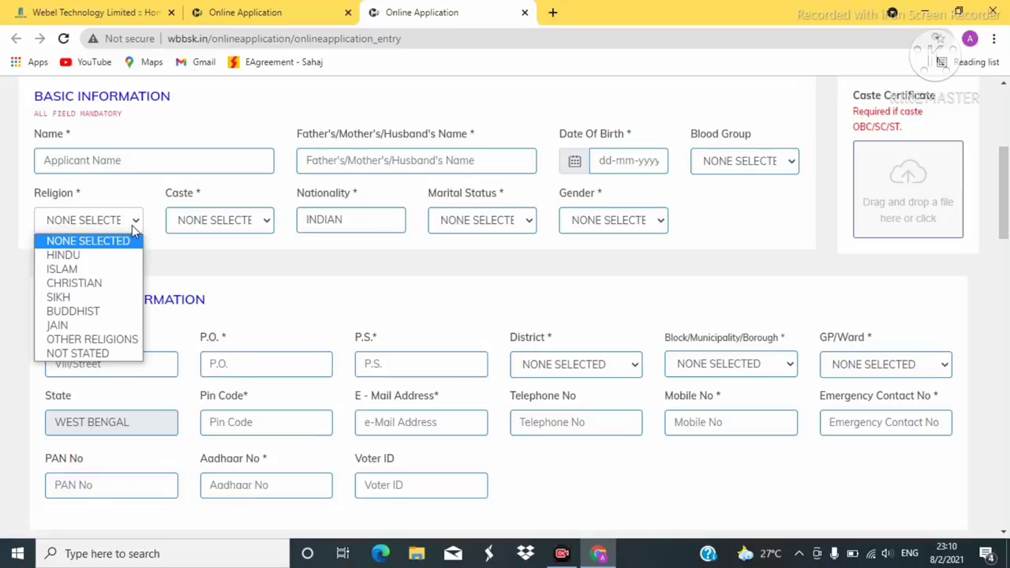
left_click(79, 255)
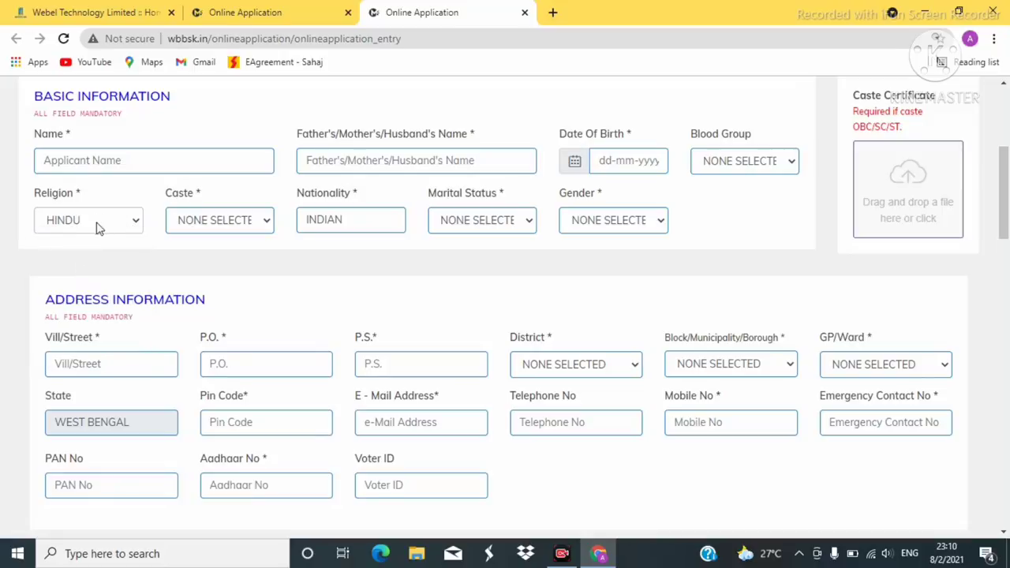
left_click(131, 225)
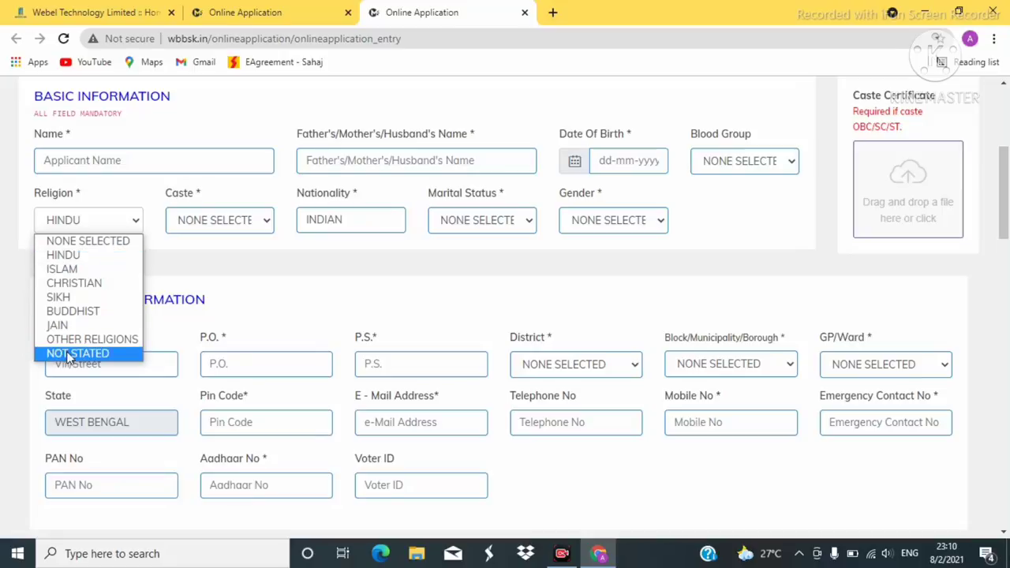
left_click(73, 257)
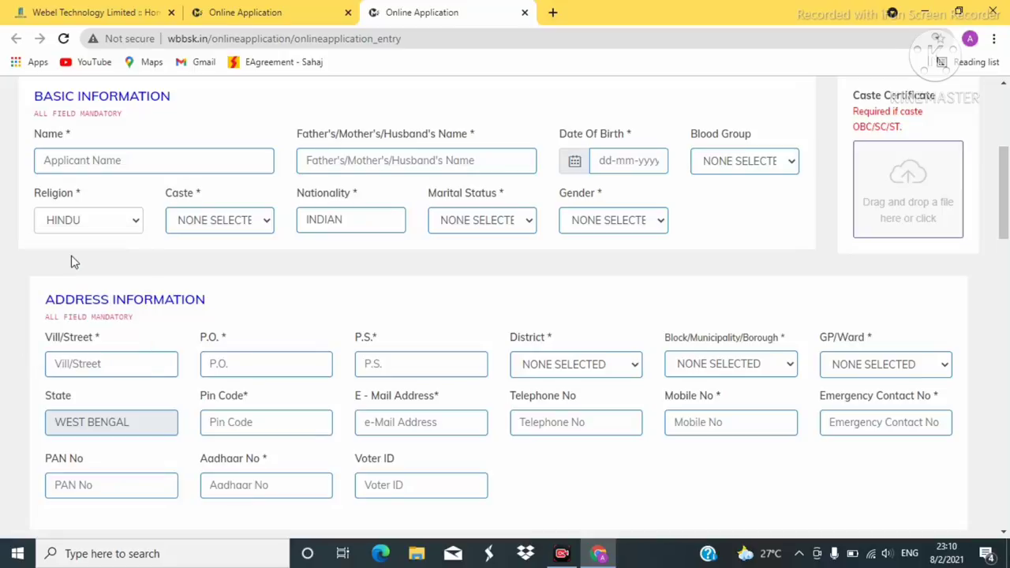
left_click(266, 221)
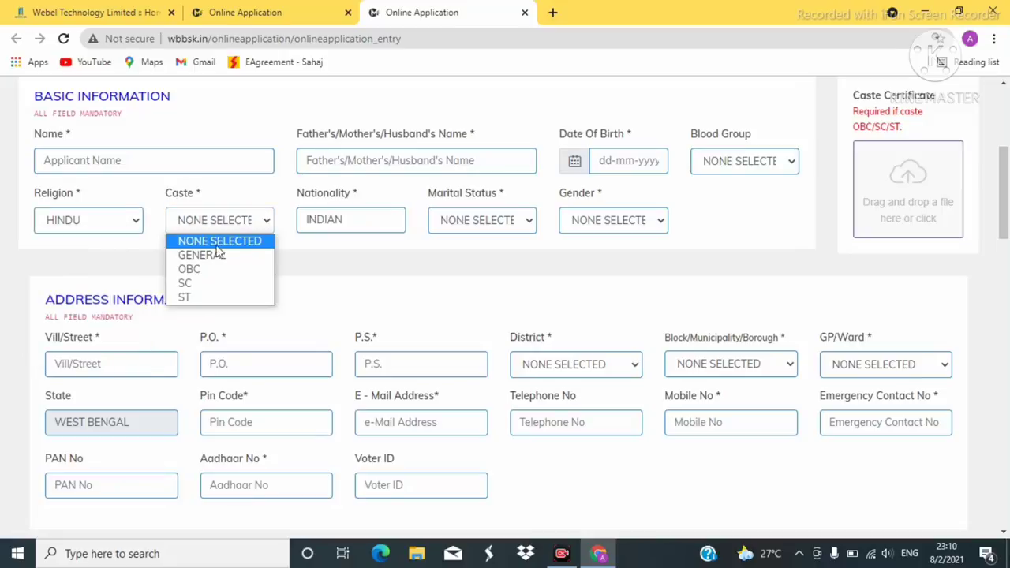
left_click(199, 284)
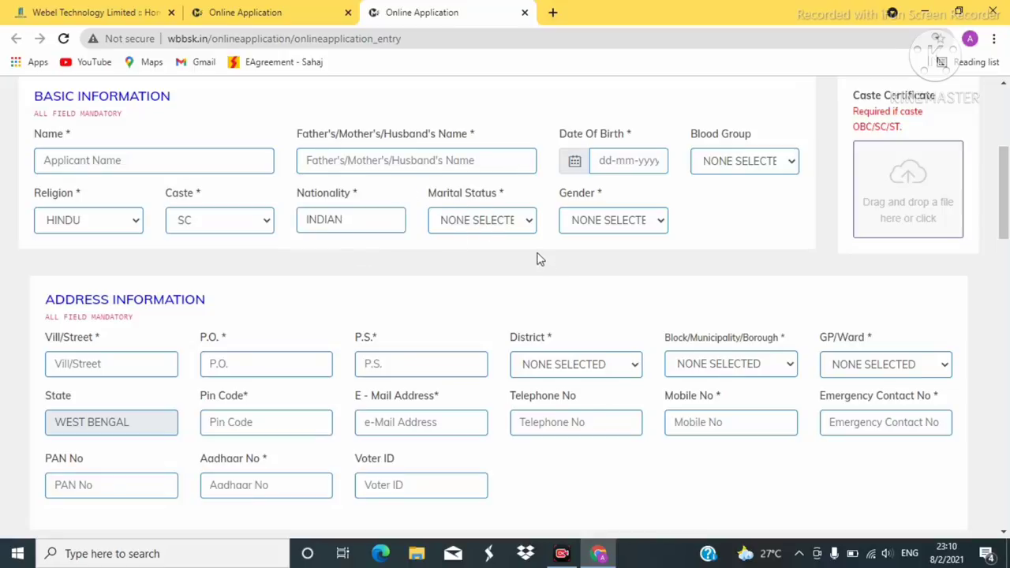
Step: Set the applicant's marital status to SINGLE and the gender to MALE in the Basic Information section
left_click(488, 224)
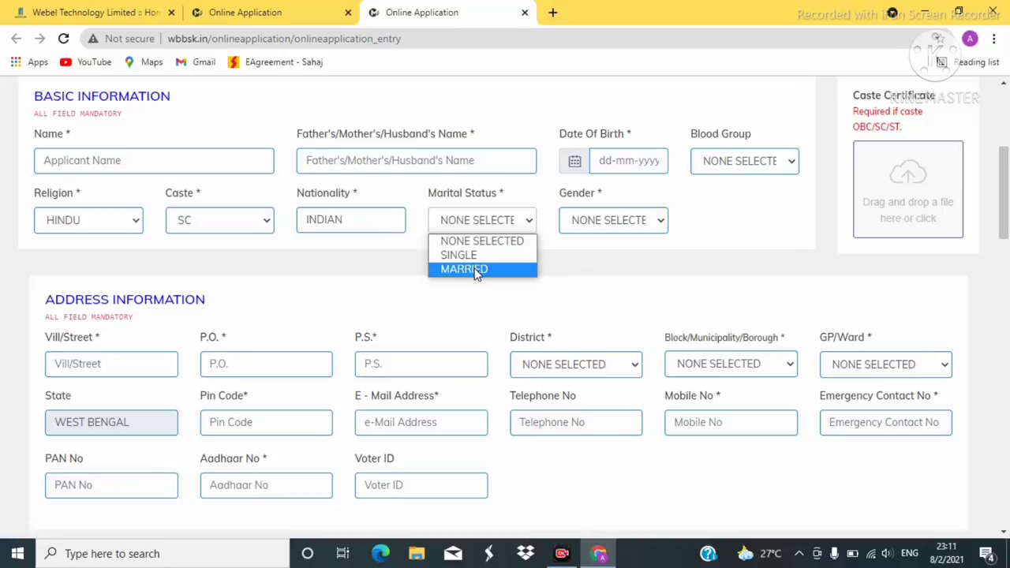
left_click(476, 271)
left_click(498, 226)
left_click(479, 258)
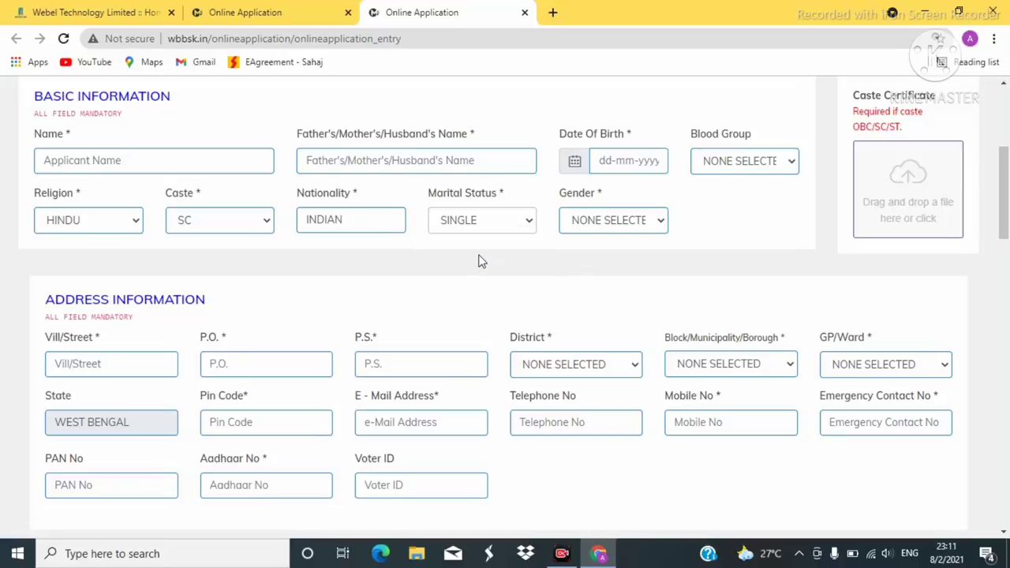
left_click(615, 220)
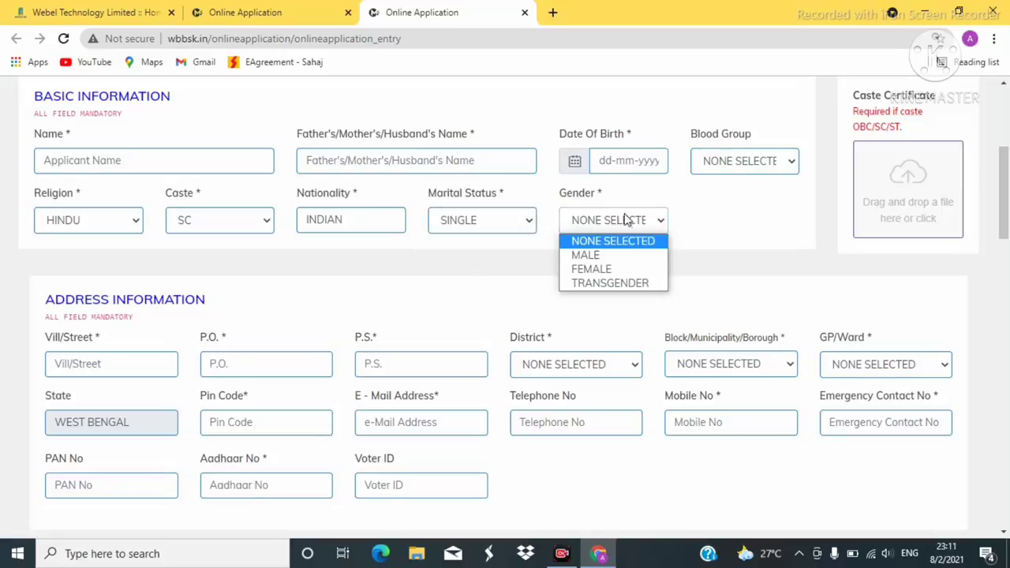
left_click(591, 262)
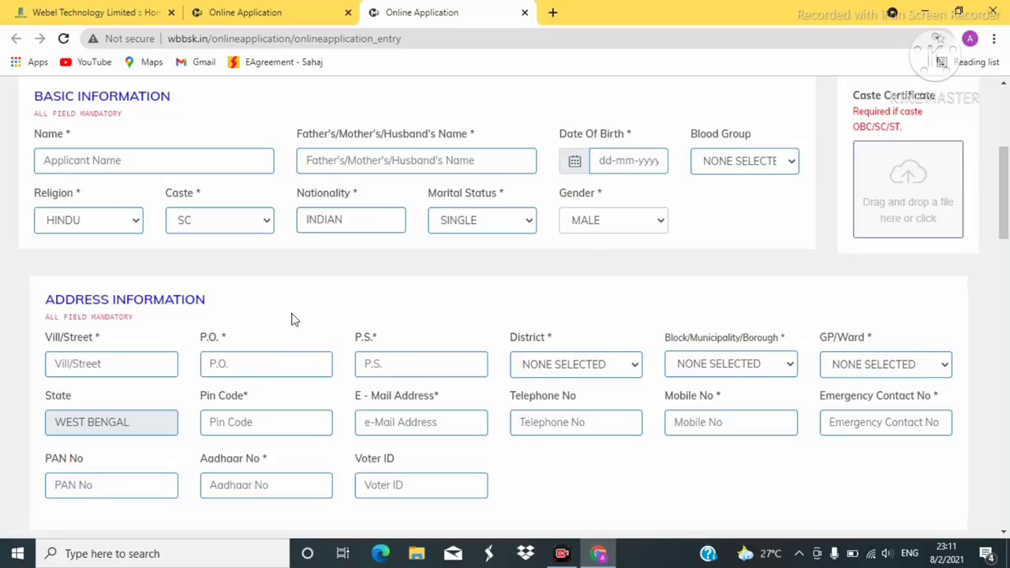
Step: Set the district to MALDAH in the Address Information section, leaving the village, P.O. and P.S. fields blank
left_click_drag(997, 209, 1006, 248)
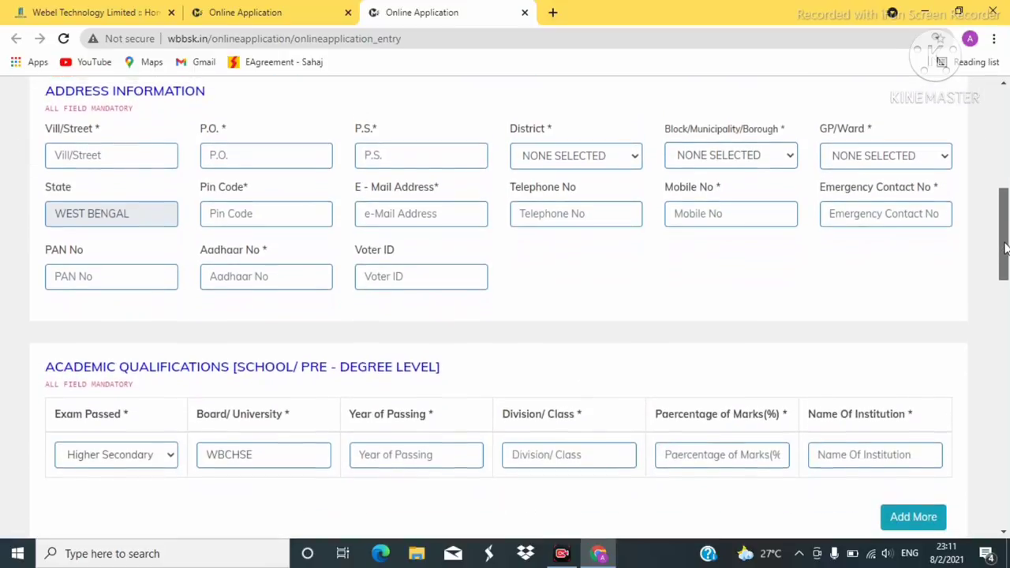
left_click(107, 163)
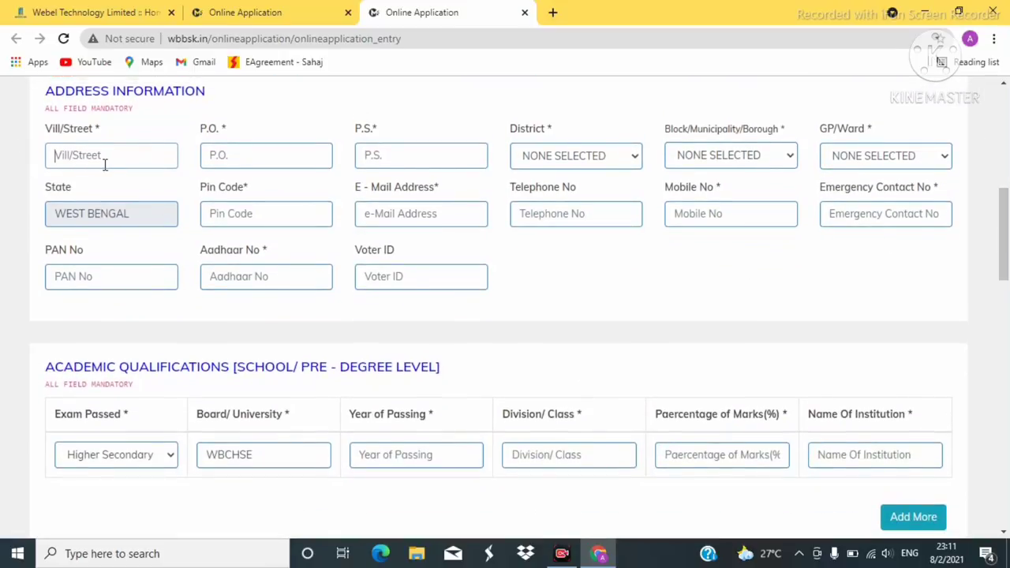
left_click(246, 152)
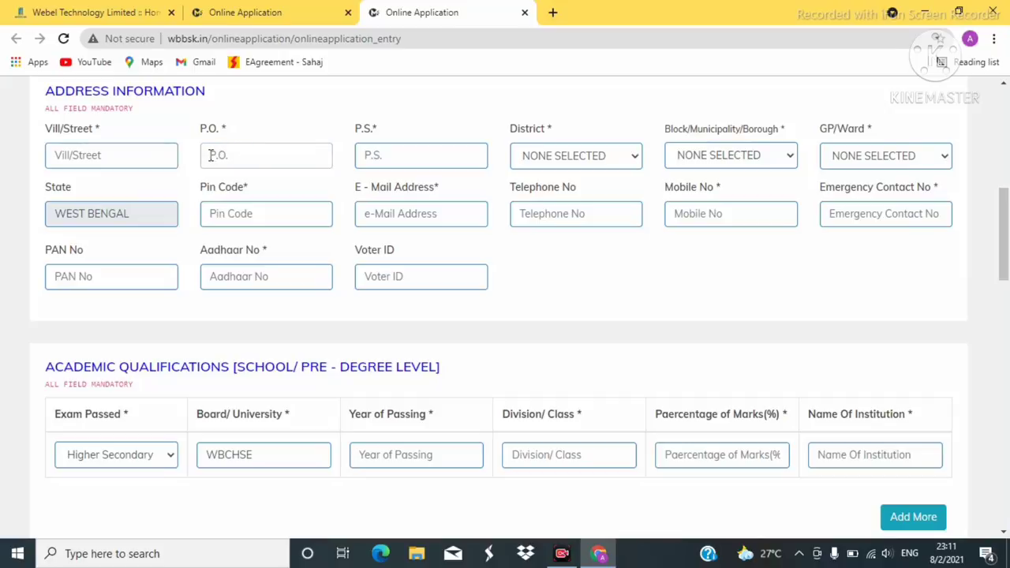
left_click(375, 154)
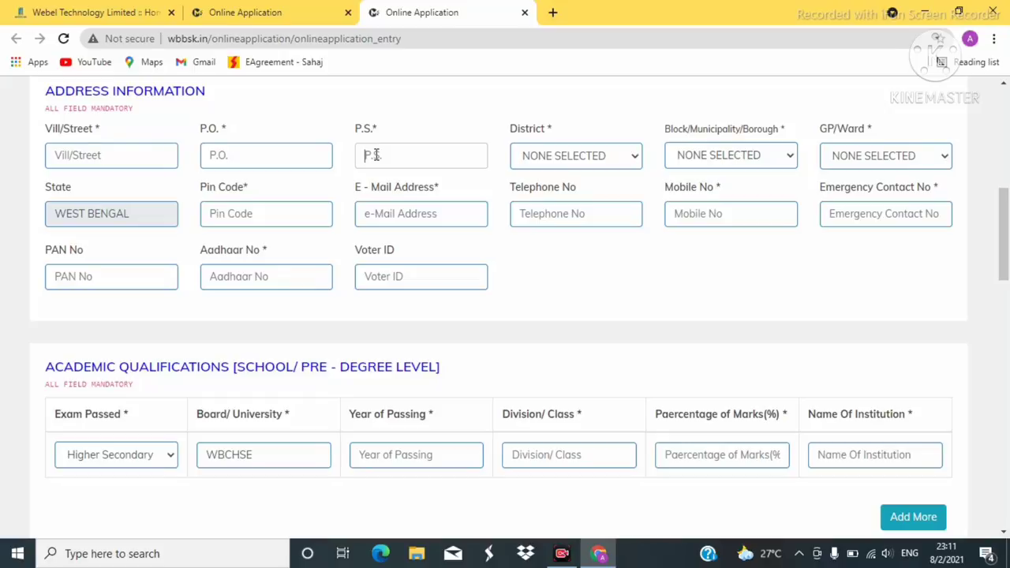
left_click(638, 158)
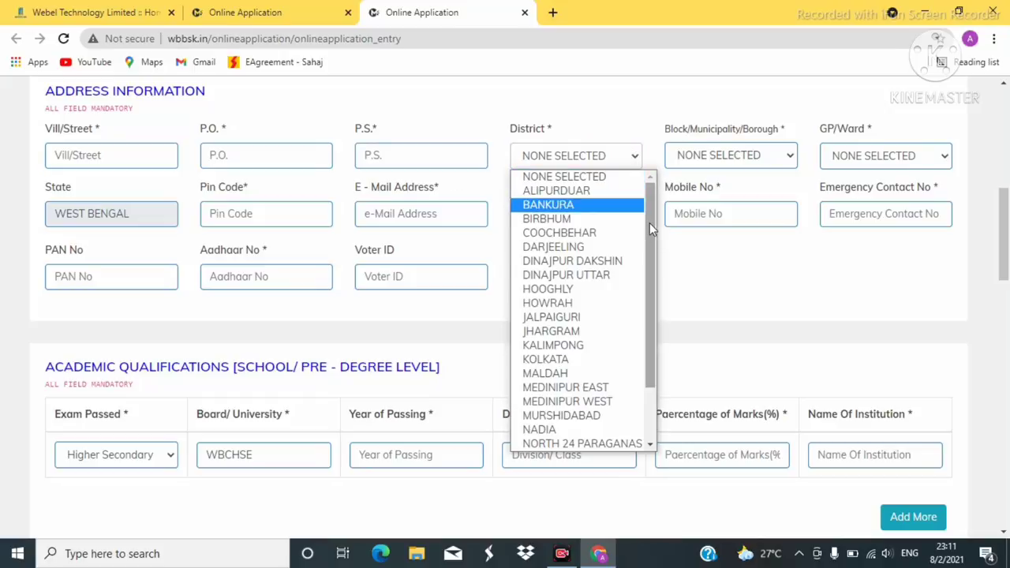
left_click(548, 374)
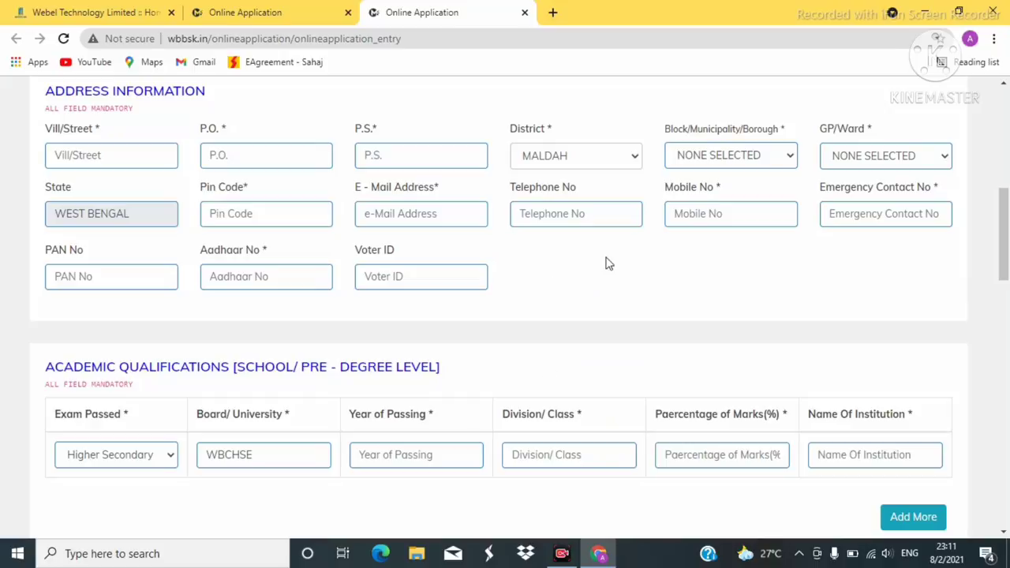
Step: Choose HABIBPUR as the address's Block/Municipality/Borough once the block list has loaded
left_click(787, 154)
left_click(788, 155)
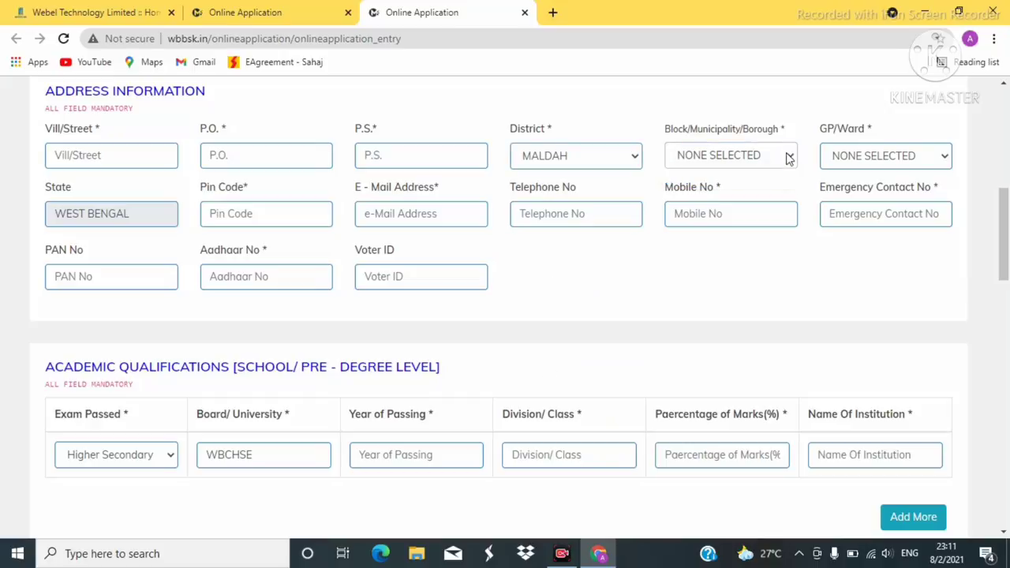
left_click(790, 157)
left_click(791, 158)
left_click(793, 160)
left_click(788, 161)
left_click(782, 160)
left_click(782, 160)
left_click(782, 161)
left_click(782, 161)
left_click(782, 160)
left_click(782, 160)
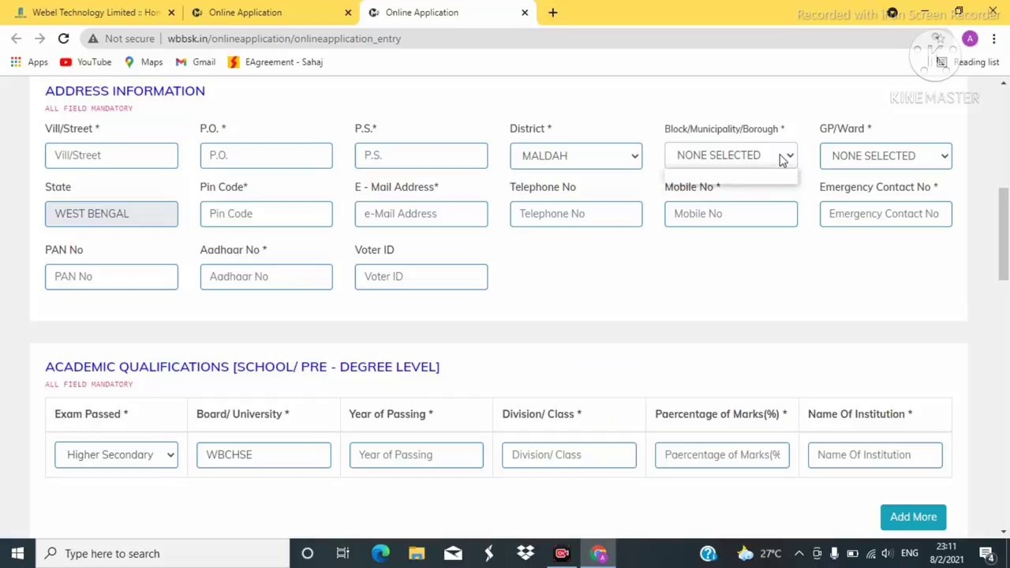
left_click(782, 160)
left_click(782, 160)
left_click(782, 160)
left_click(782, 160)
left_click(783, 160)
left_click(782, 160)
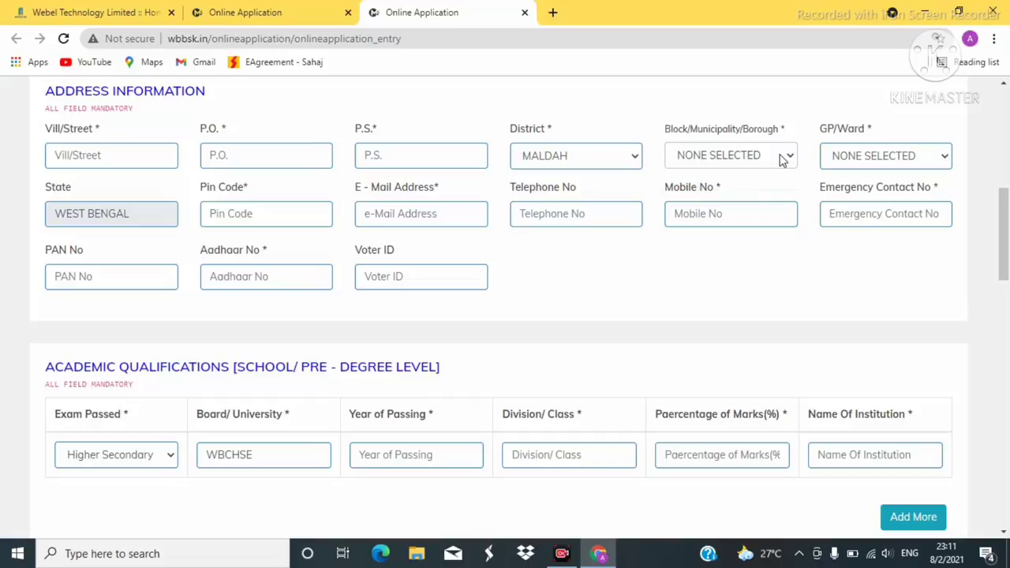
left_click(782, 160)
left_click(782, 161)
left_click(844, 155)
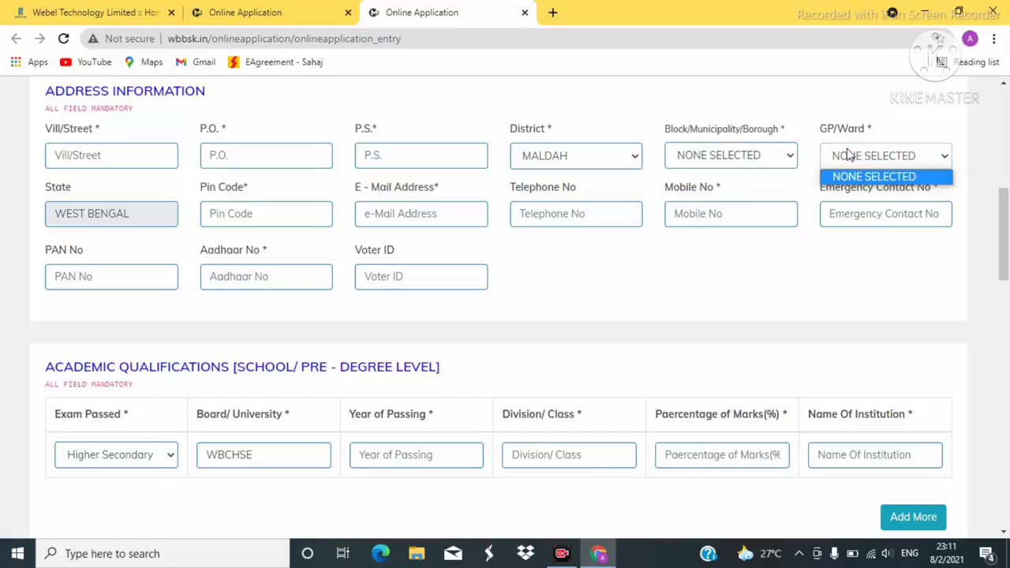
left_click(769, 161)
left_click(769, 160)
left_click(771, 161)
left_click(770, 160)
left_click(770, 160)
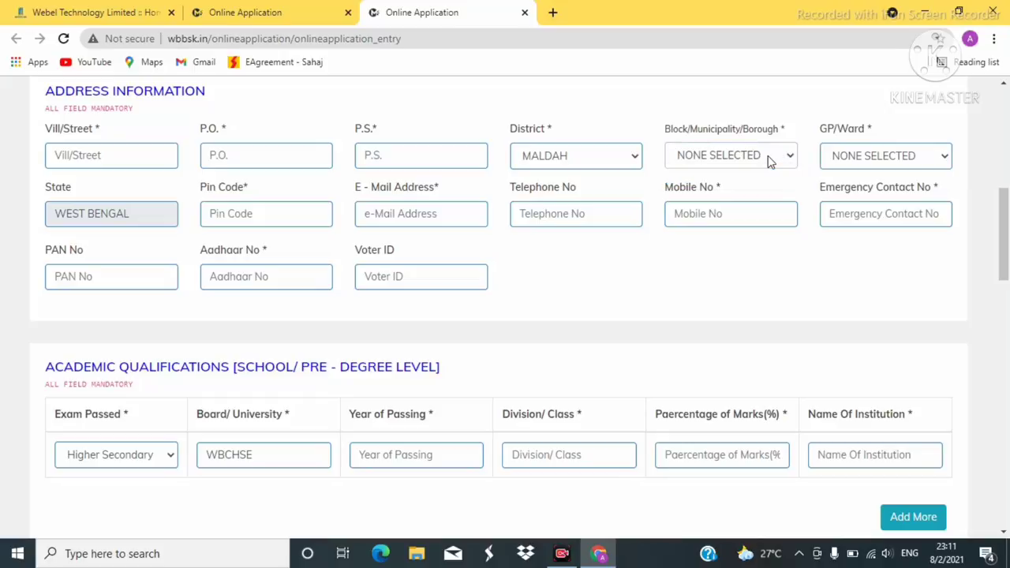
left_click(771, 160)
left_click(770, 160)
left_click(770, 161)
left_click(770, 160)
left_click(771, 160)
left_click(771, 160)
left_click(771, 160)
left_click(771, 160)
left_click(771, 160)
left_click(770, 160)
left_click(771, 160)
left_click(771, 161)
left_click(770, 161)
left_click(751, 162)
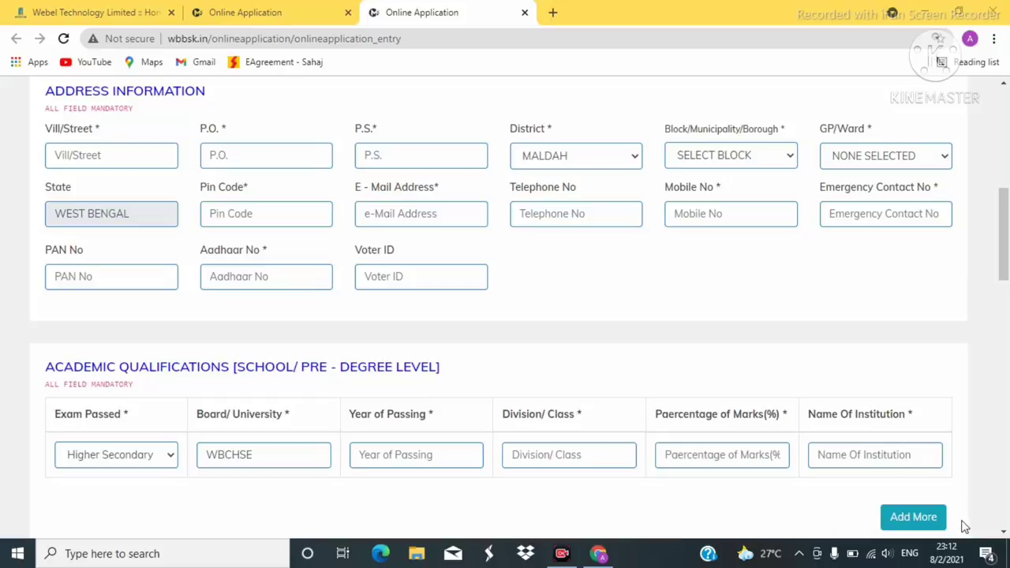
left_click(742, 165)
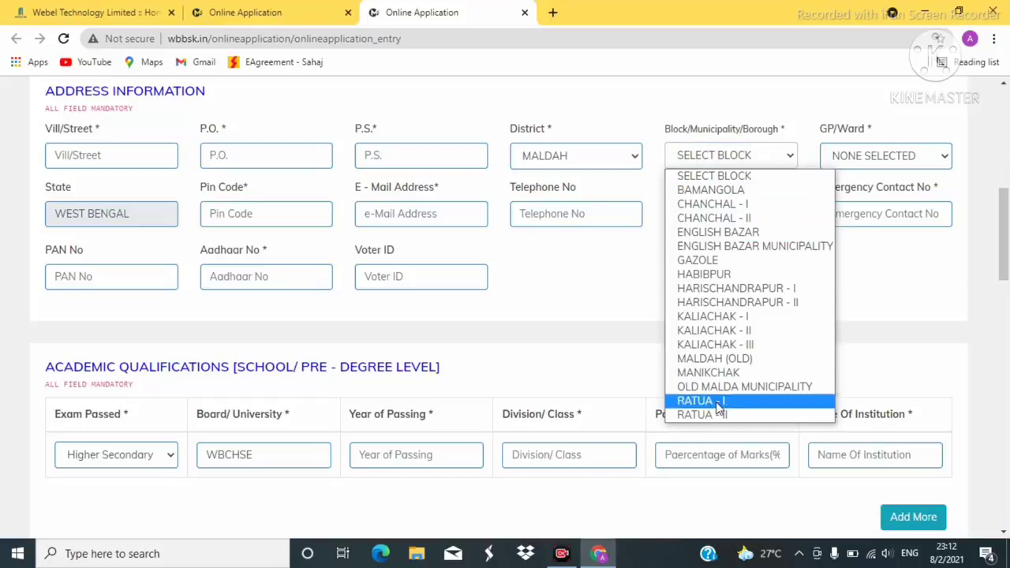
left_click(706, 276)
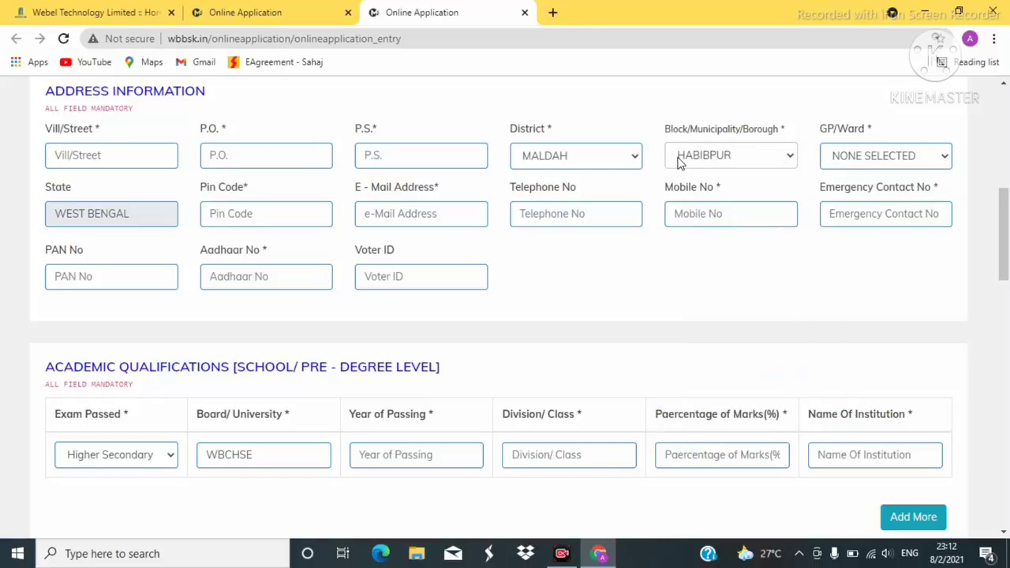
Step: Choose KANTURKA as the GP/Ward once its list has loaded, and enter the applicant's postal pin code
left_click(885, 156)
left_click(885, 158)
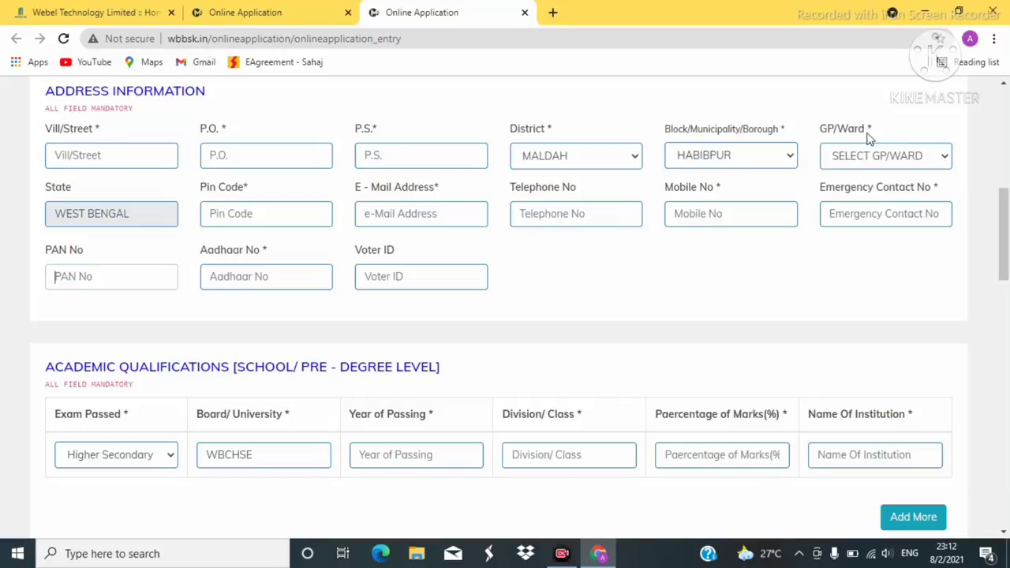
left_click(882, 156)
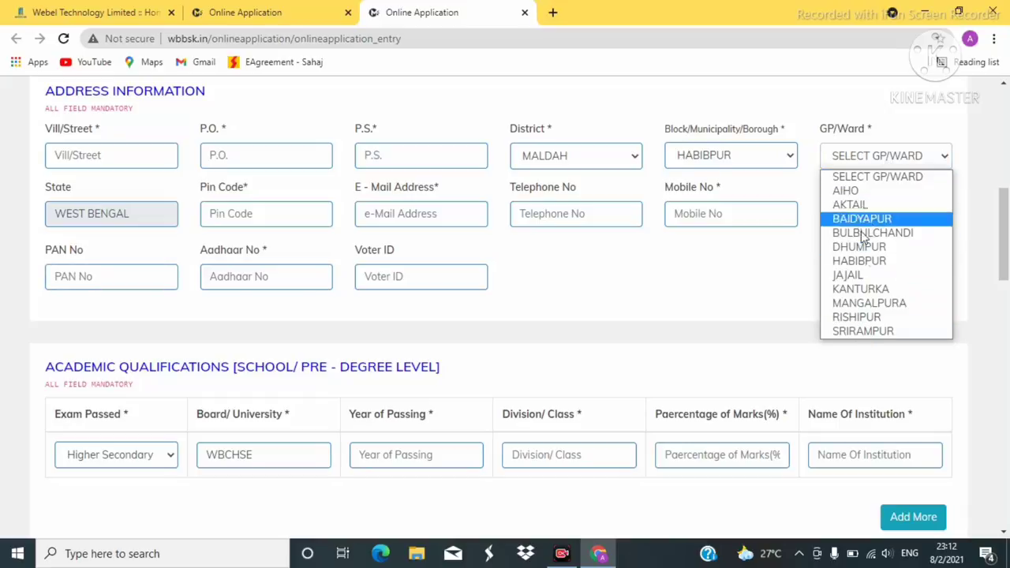
left_click(862, 291)
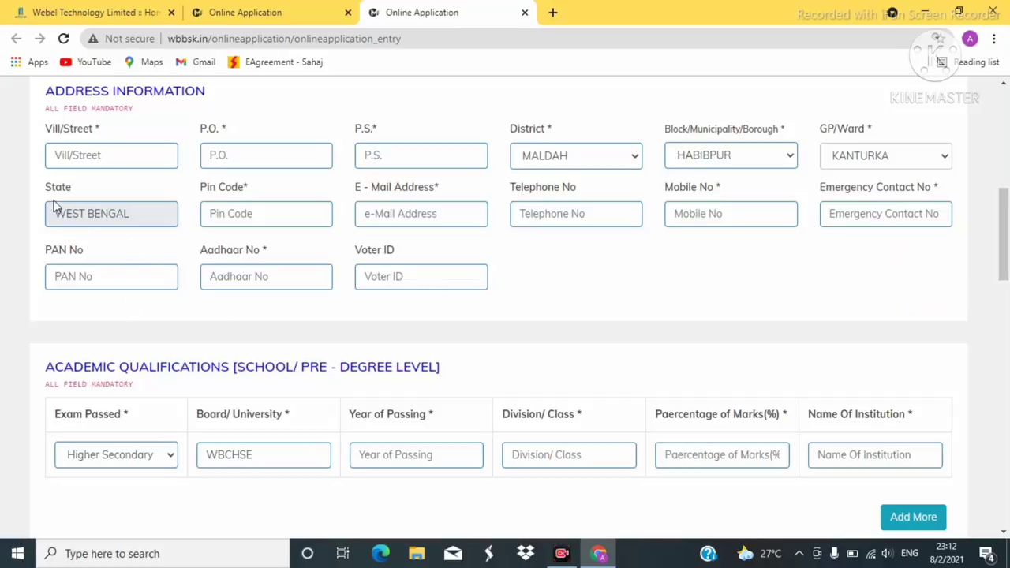
left_click(238, 210)
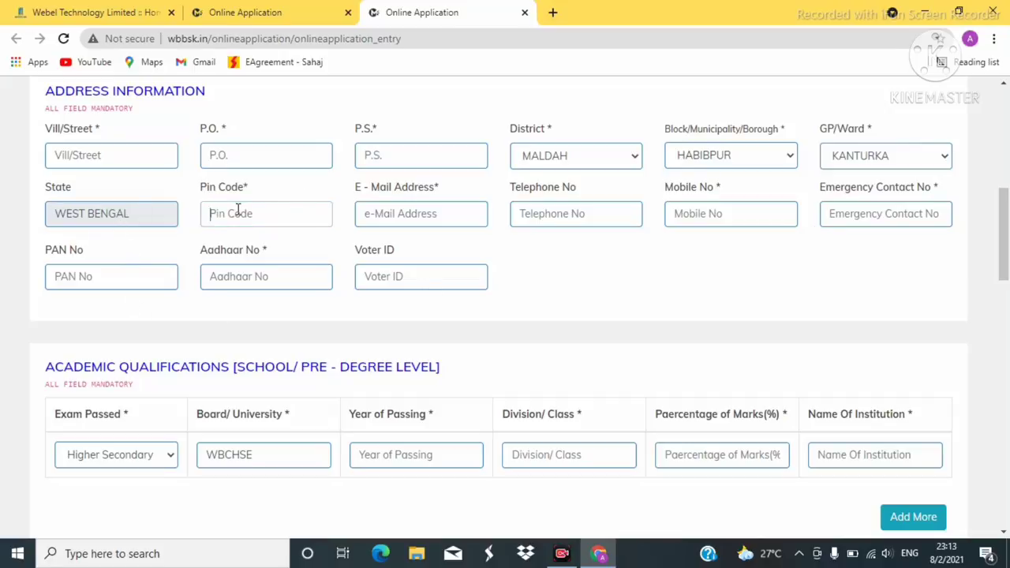
type("7")
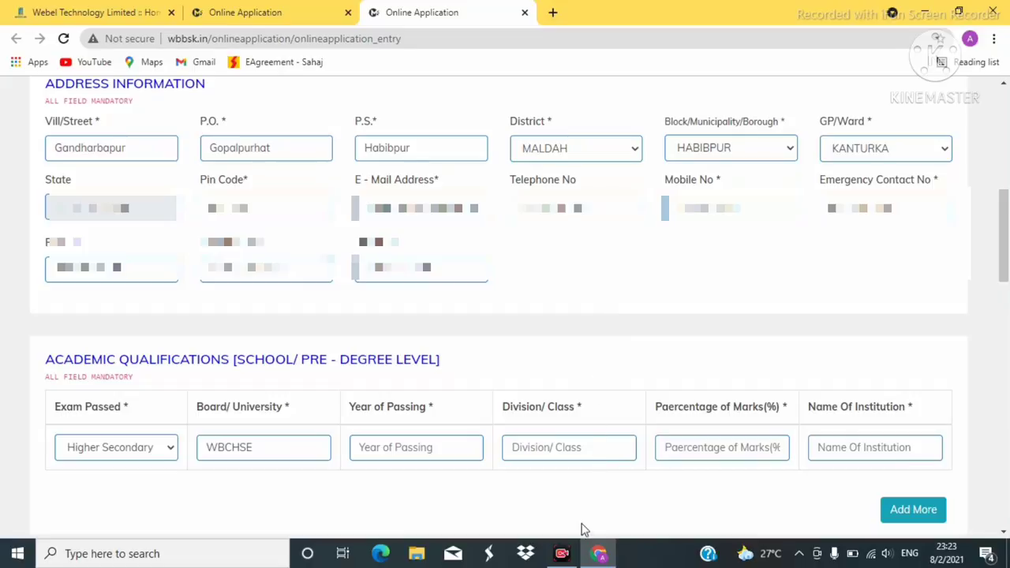
mouse_move(564, 555)
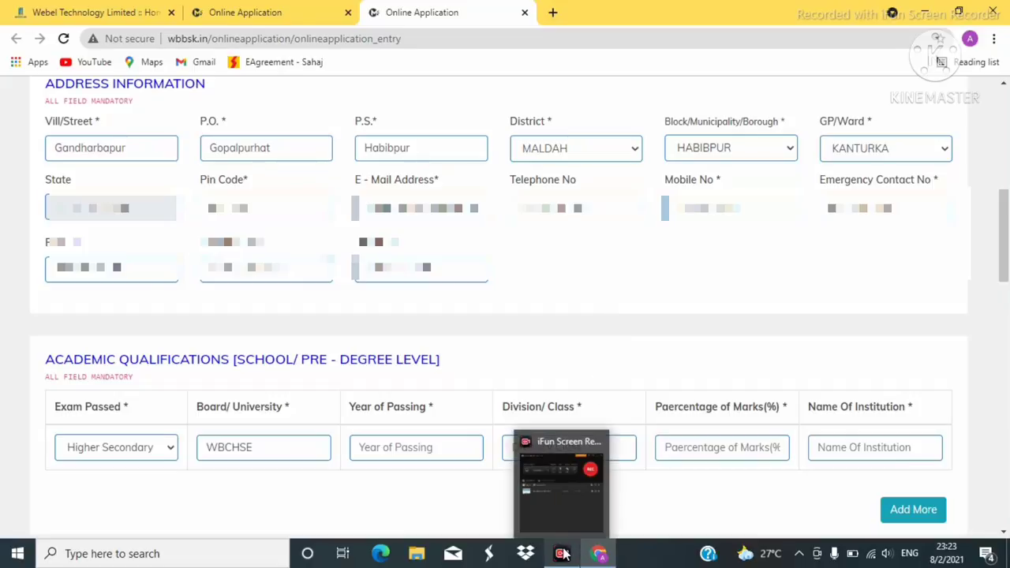
left_click(562, 498)
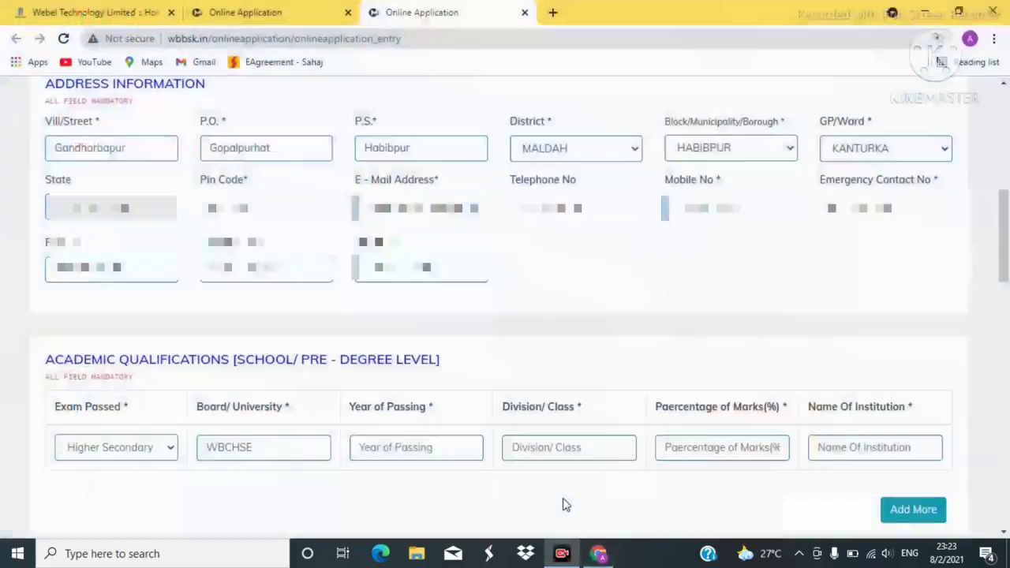
Step: Select Higher Secondary as the exam passed in the Academic Qualifications section
scroll(817, 523, "down", 3)
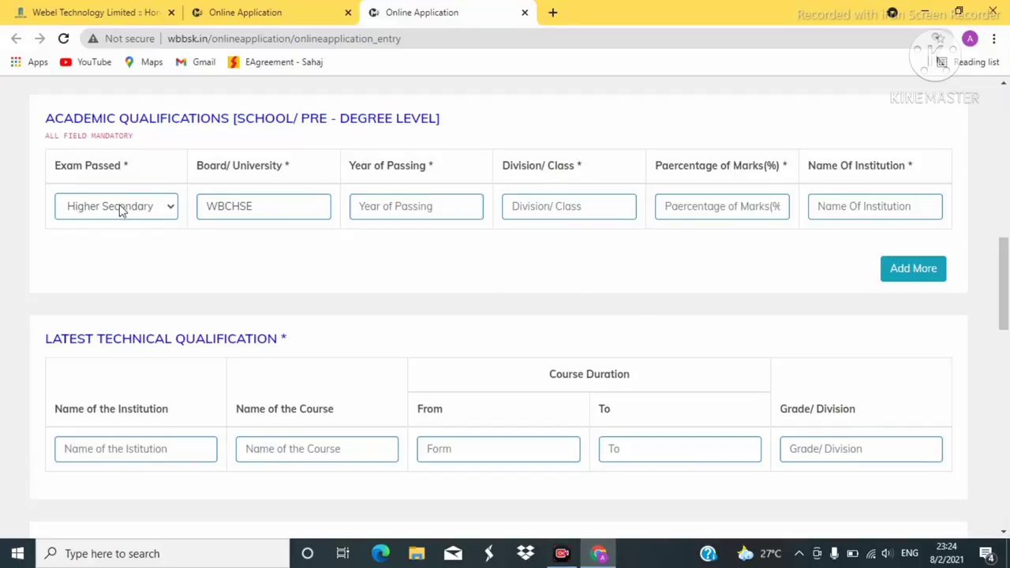
left_click(171, 207)
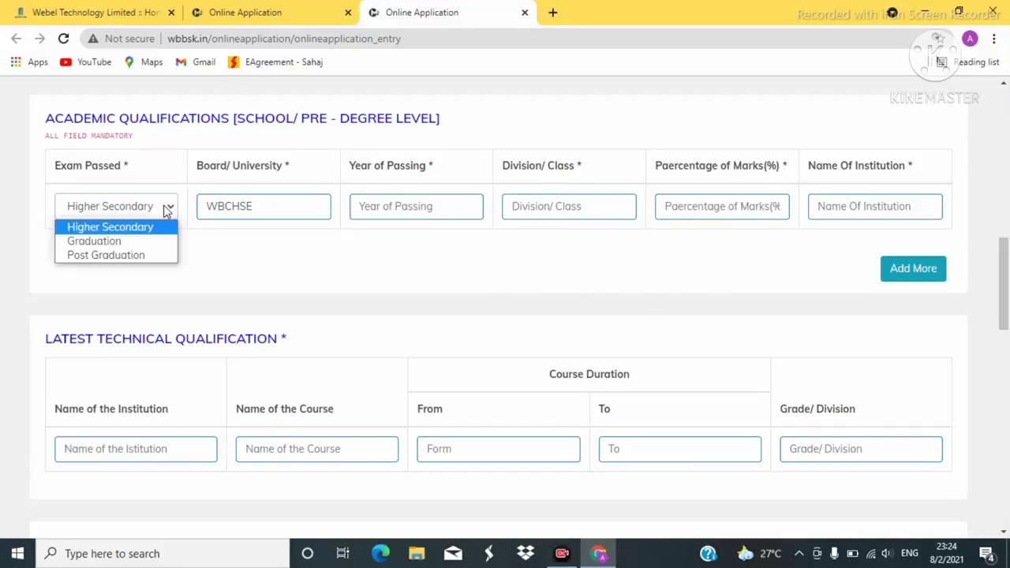
left_click(102, 230)
left_click(163, 207)
left_click(106, 226)
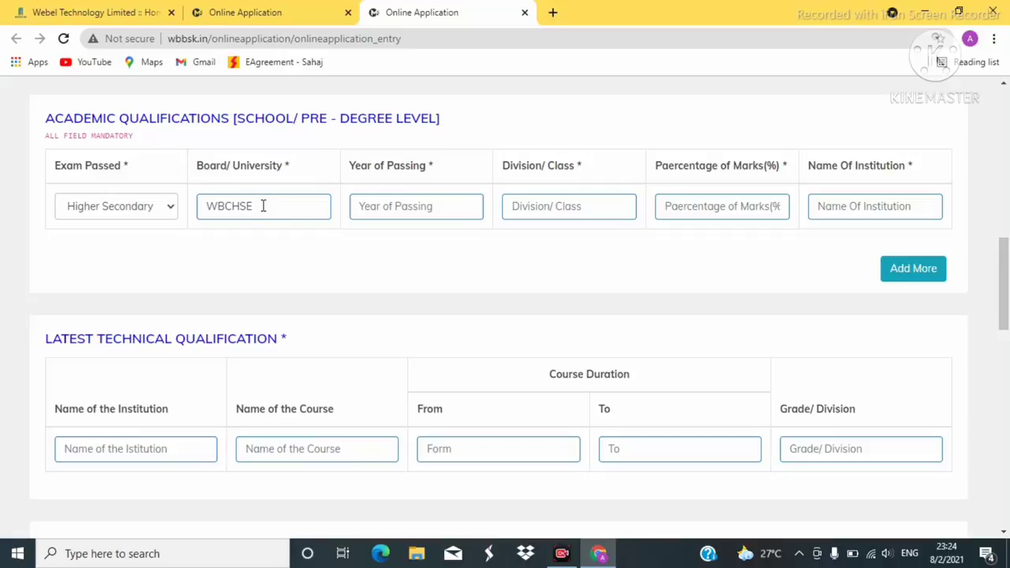
Step: Set the Higher Secondary year of passing to 2014 and the division to 1st
left_click(387, 209)
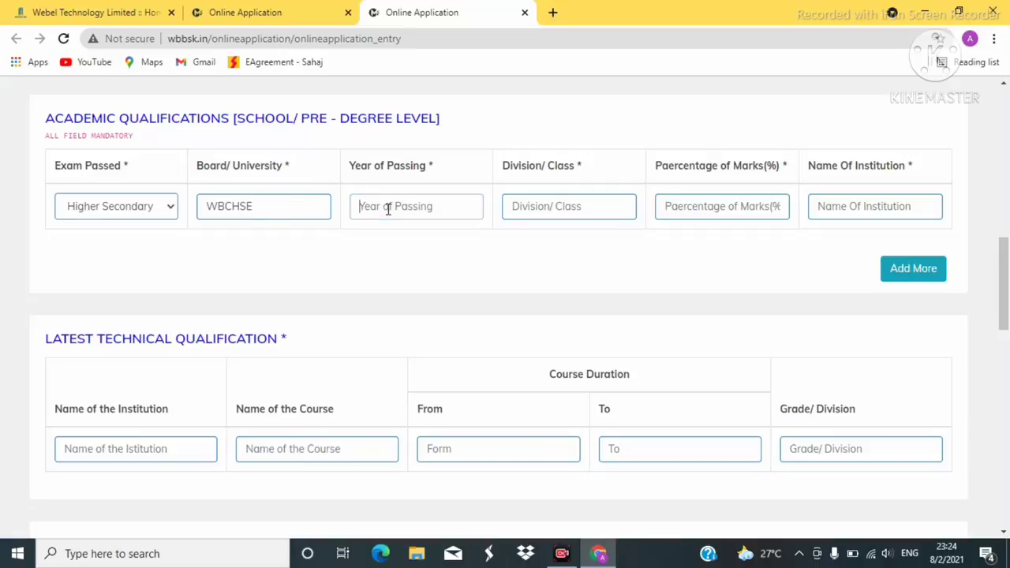
type("214")
type("014")
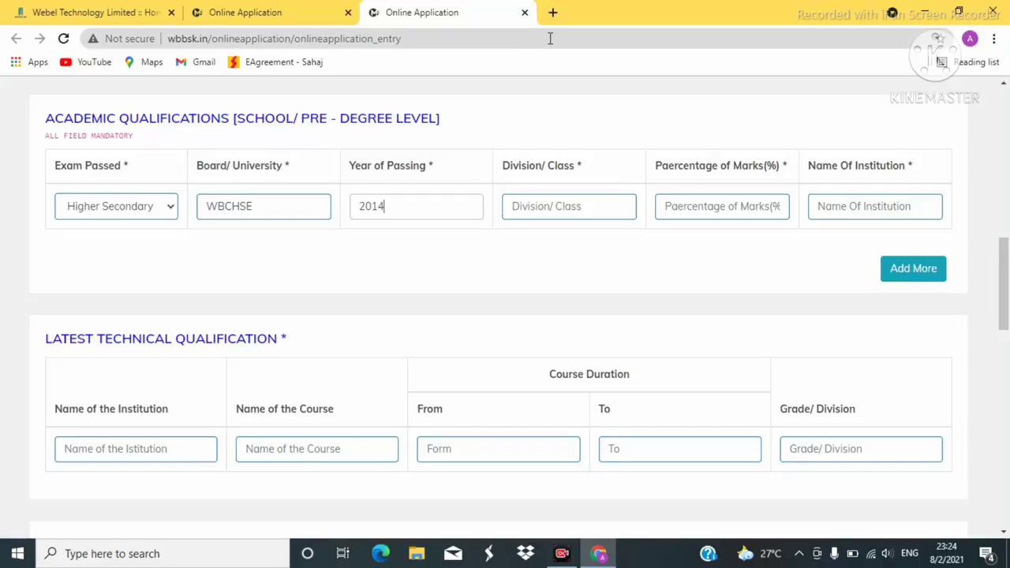
left_click(542, 205)
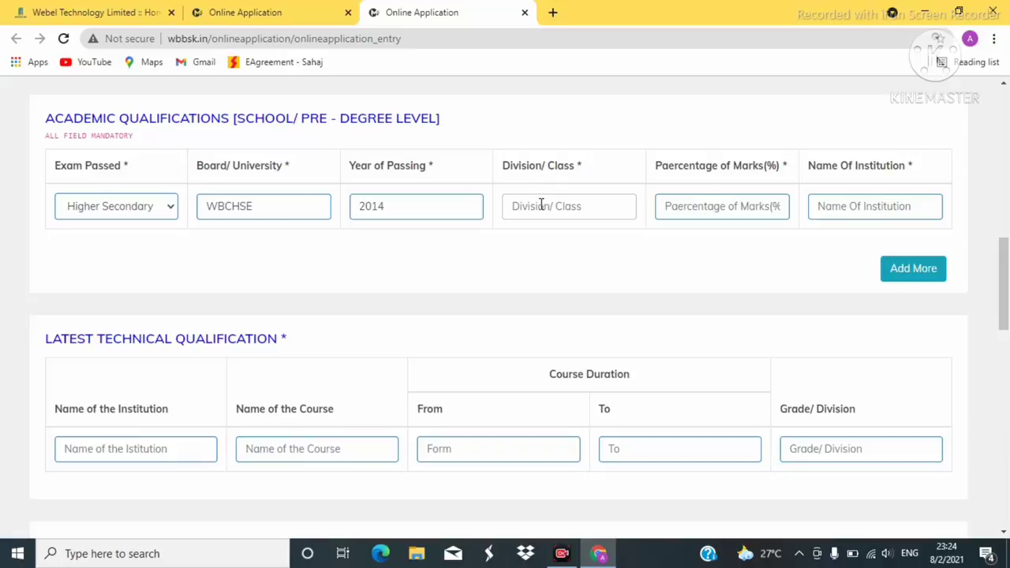
type("1st")
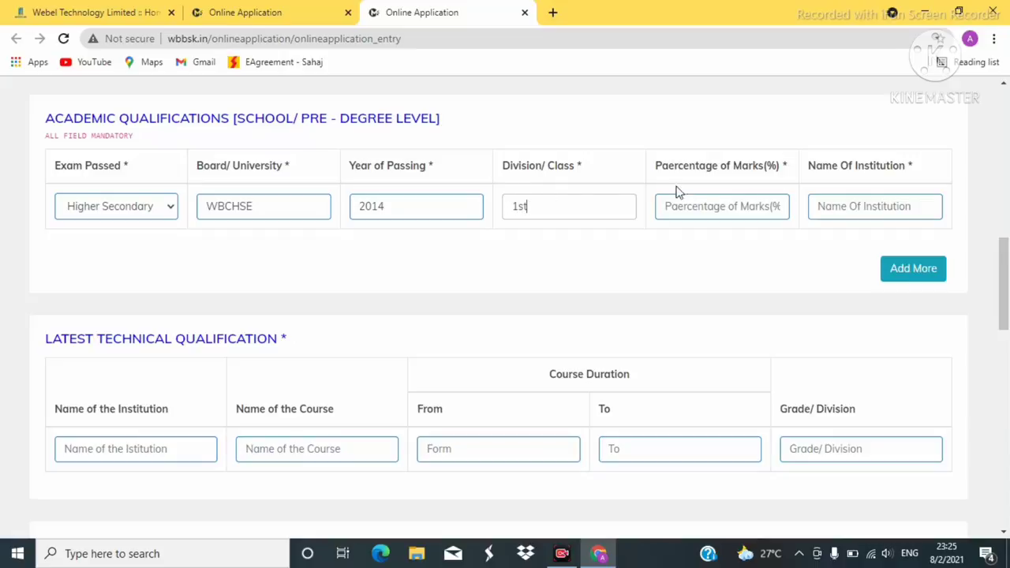
Step: Set the Higher Secondary percentage of marks to 64 and enter the school's name as the institution
left_click(704, 207)
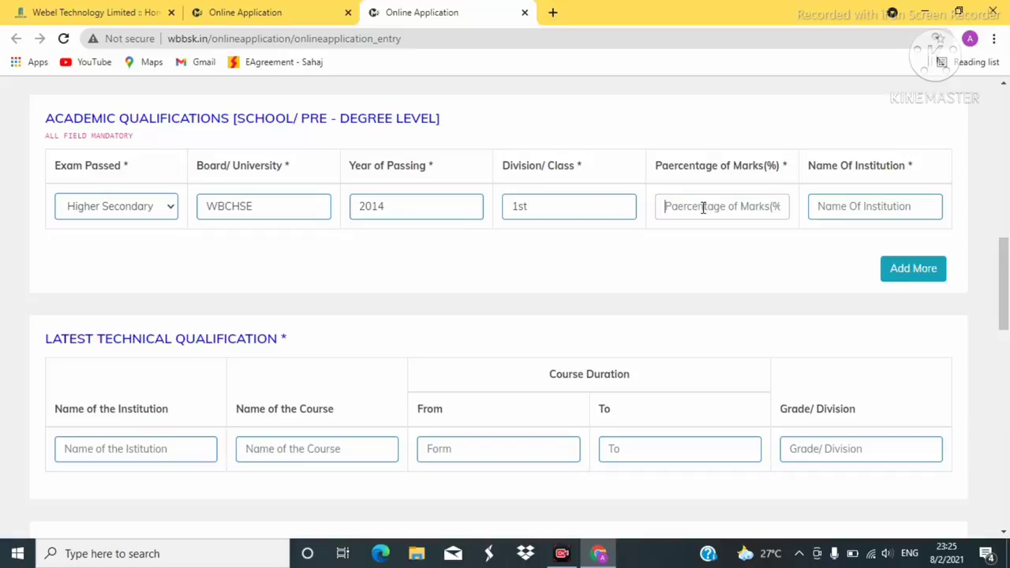
type("64")
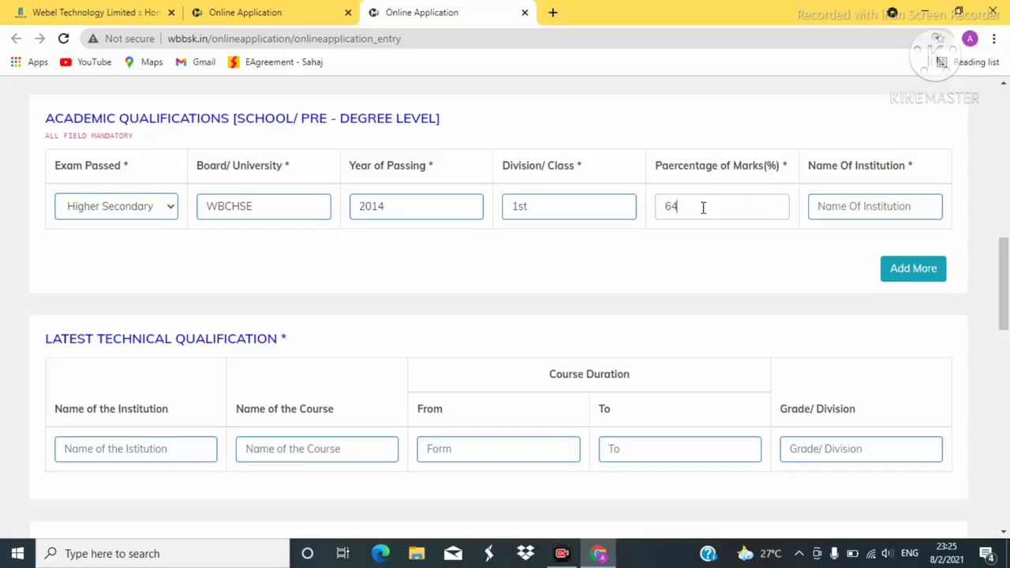
left_click(839, 206)
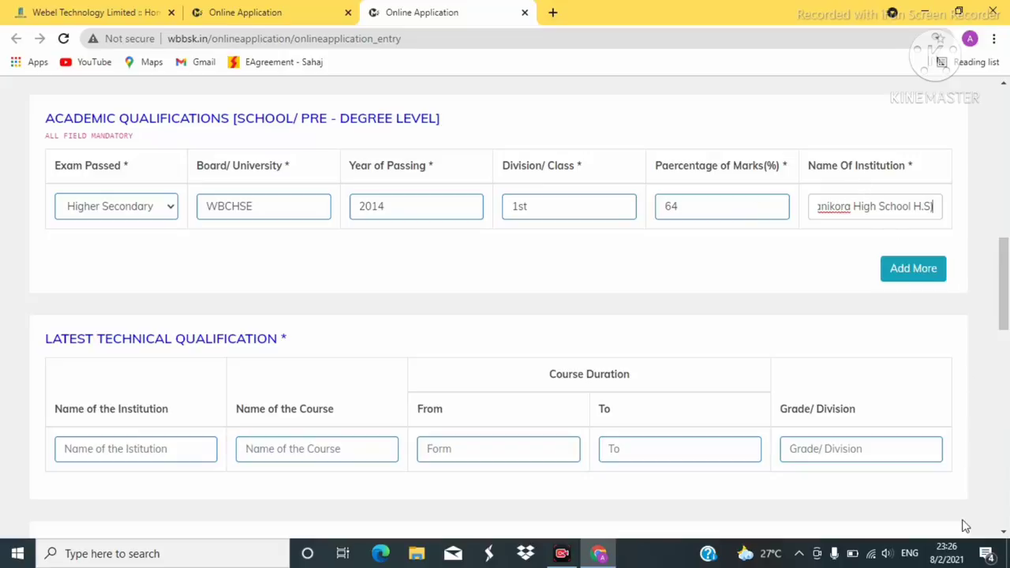
Step: Look over the Latest Technical Qualification fields and the available Work Experience options
left_click_drag(1001, 291, 1007, 335)
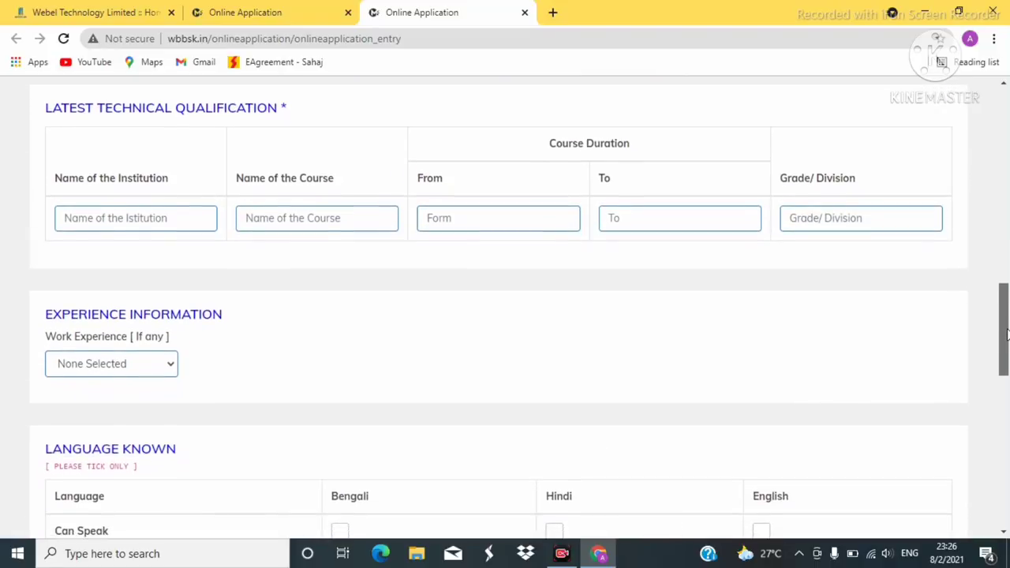
left_click(108, 218)
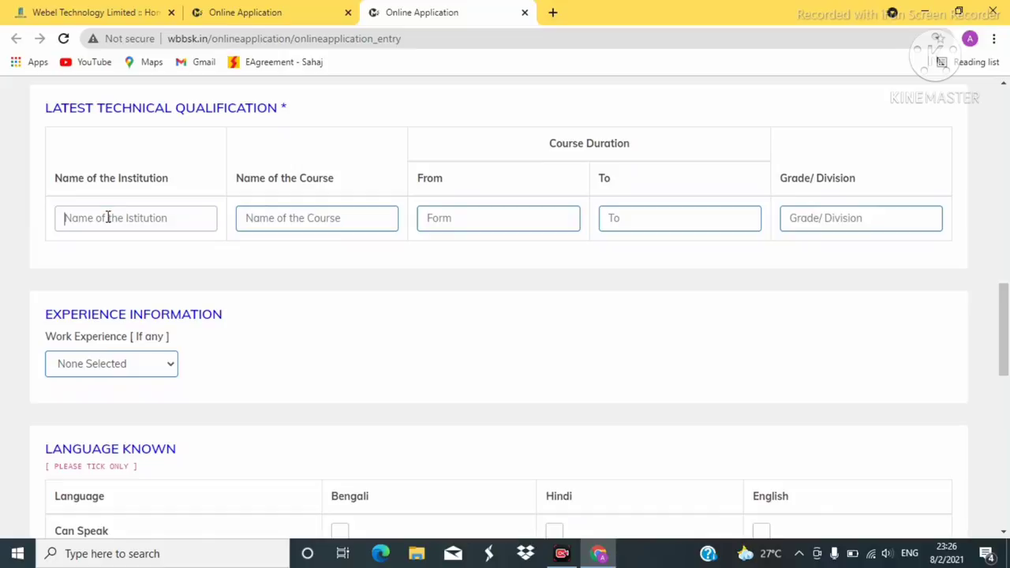
left_click(262, 221)
left_click(90, 221)
left_click(257, 217)
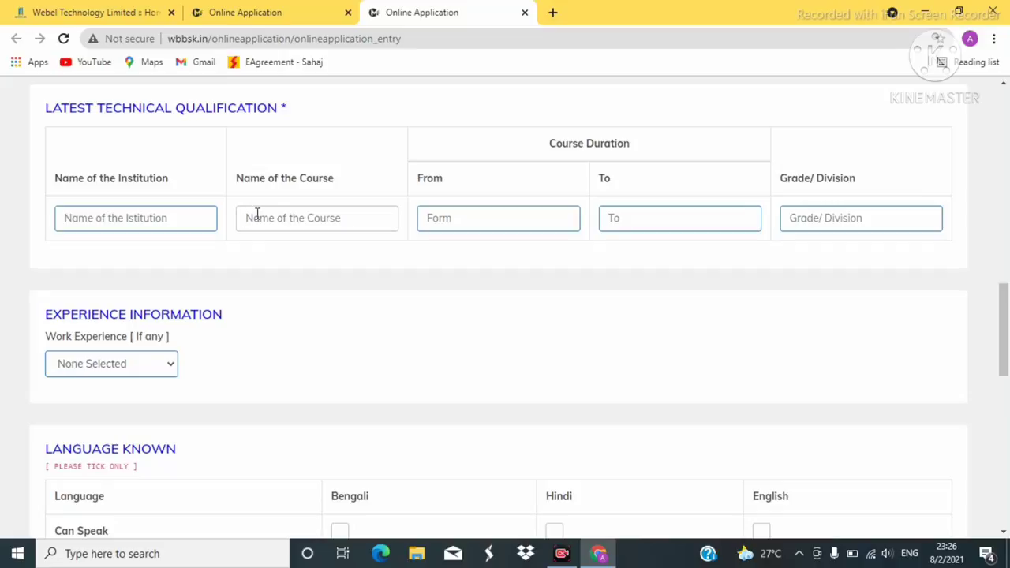
left_click(330, 207)
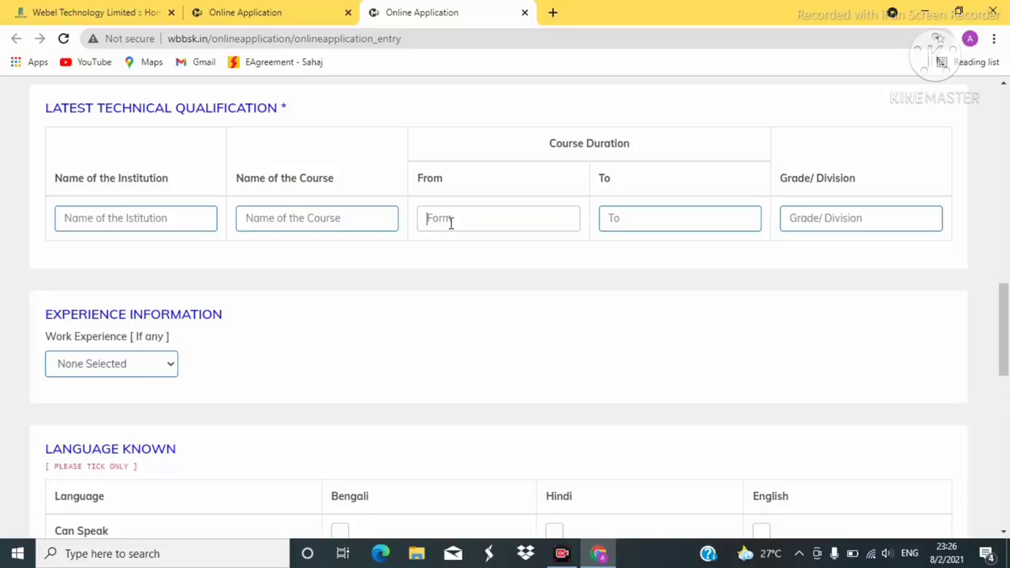
left_click(631, 216)
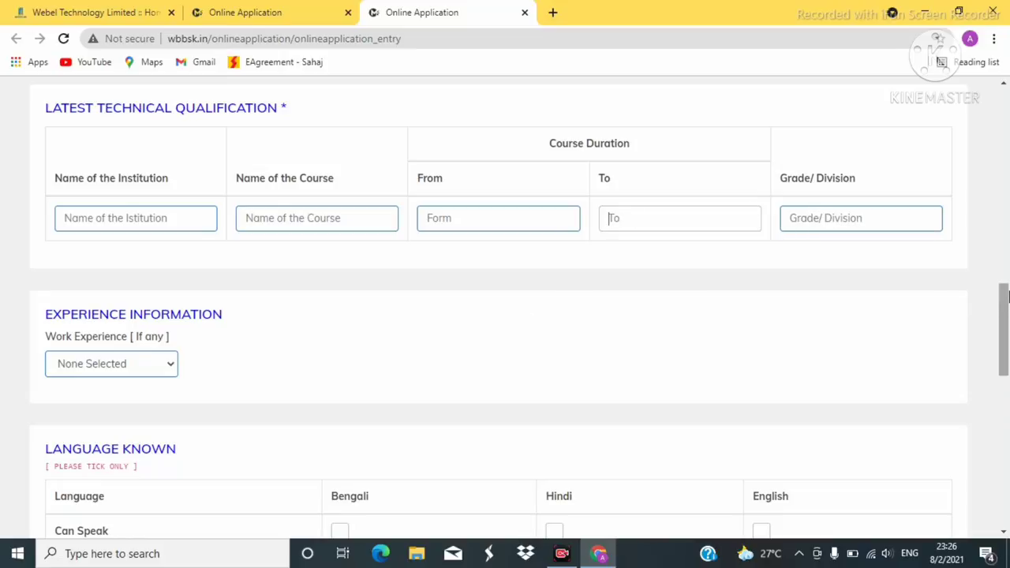
left_click_drag(1004, 316, 1004, 328)
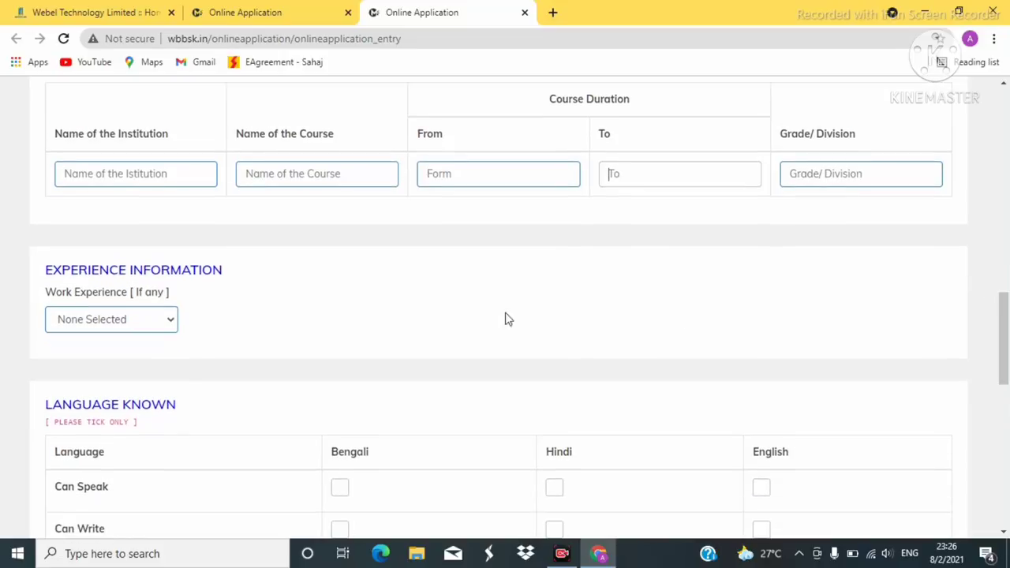
left_click(166, 322)
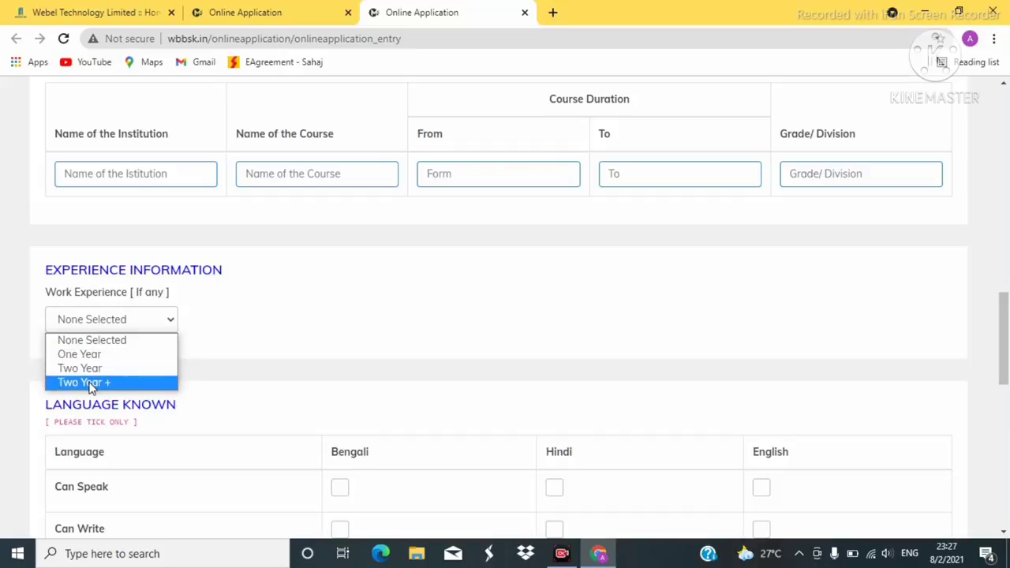
left_click(108, 324)
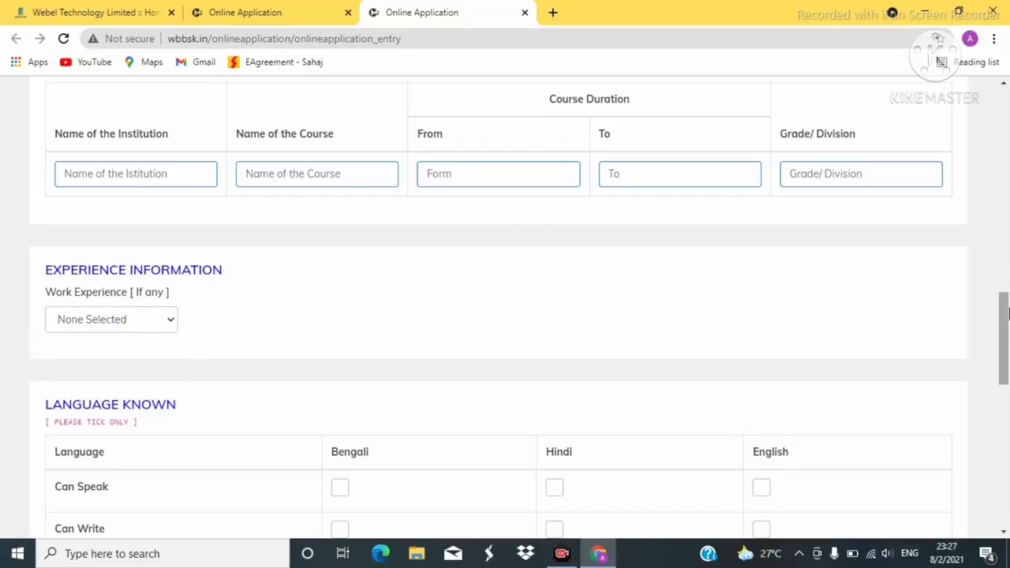
Step: Mark Bengali, Hindi and English as languages the applicant can speak, and Bengali and English as languages the applicant can write
left_click_drag(1004, 308, 1007, 360)
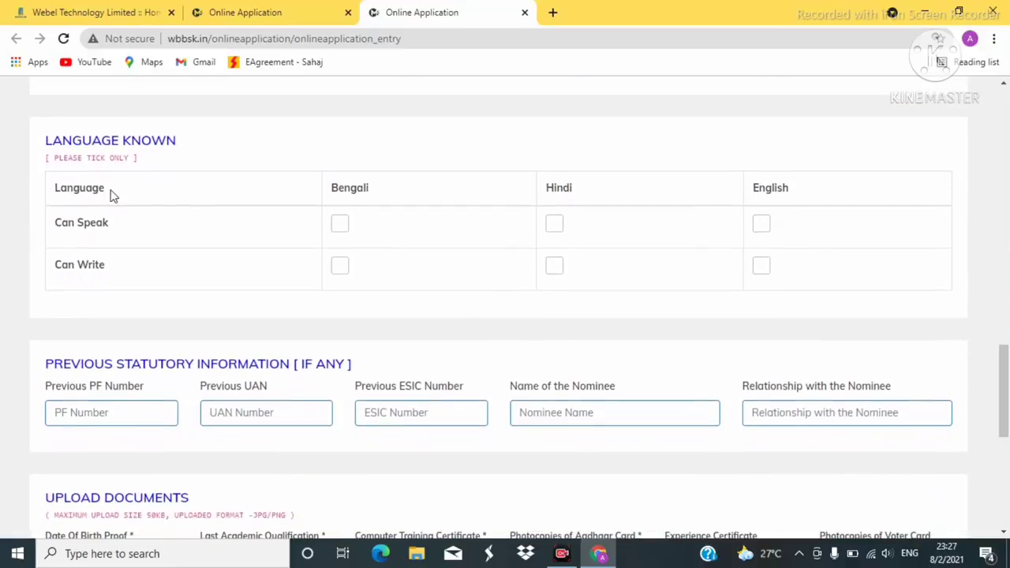
left_click(340, 224)
left_click(555, 226)
left_click(762, 225)
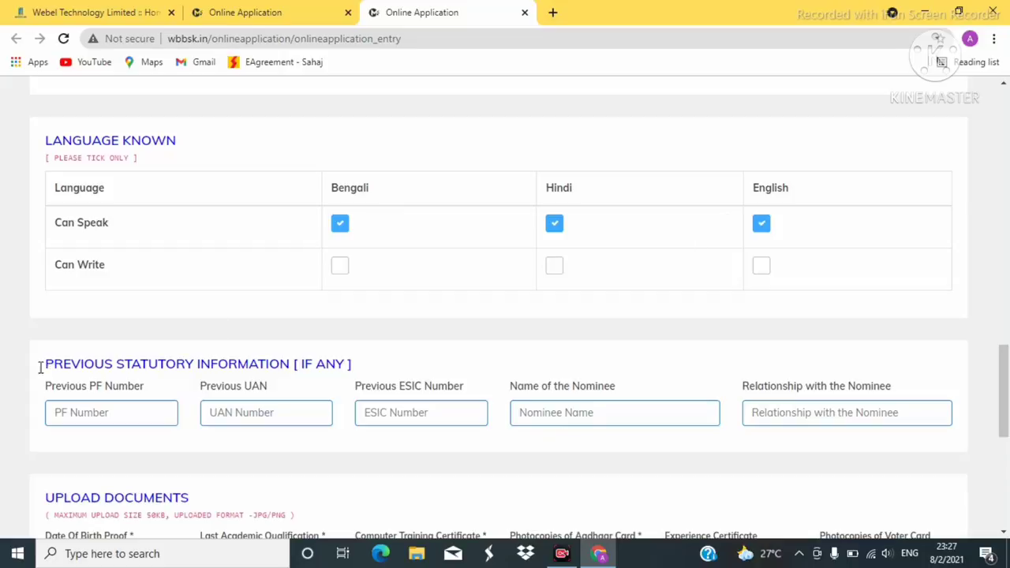
left_click(340, 269)
left_click(761, 267)
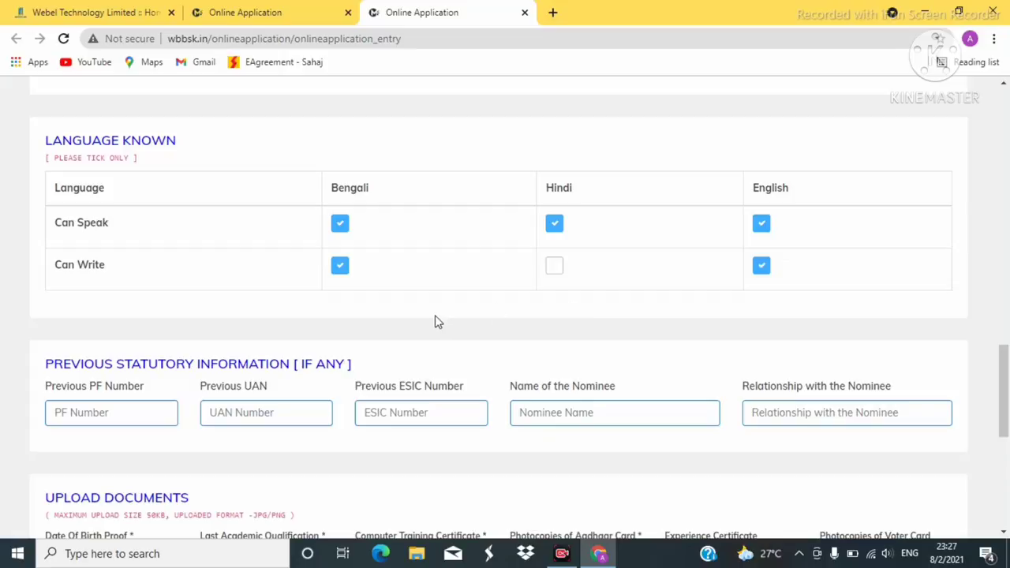
Step: Look over the optional PF, UAN, ESIC and nominee fields under Previous Statutory Information
left_click_drag(1003, 374, 1003, 417)
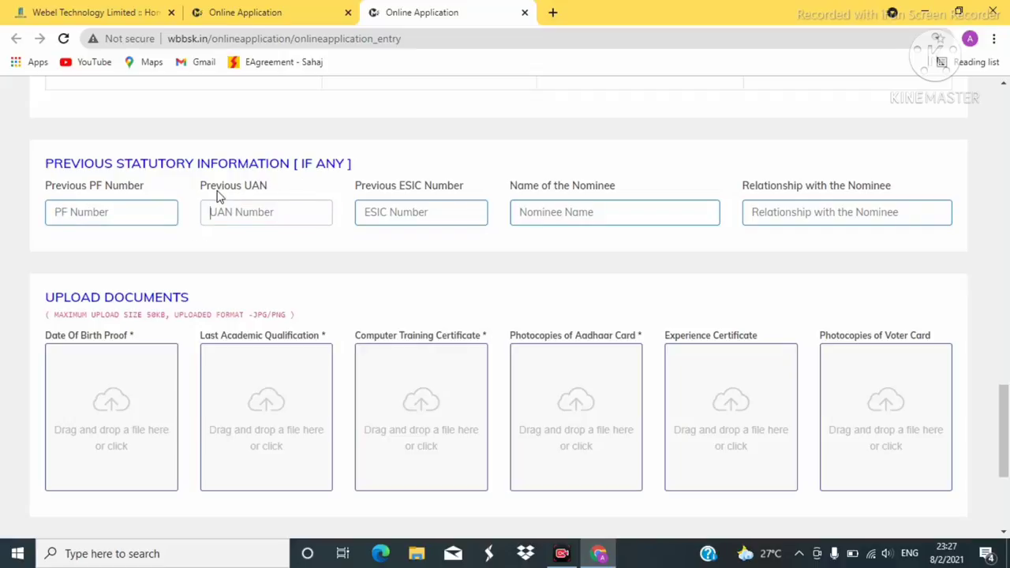
left_click(329, 212)
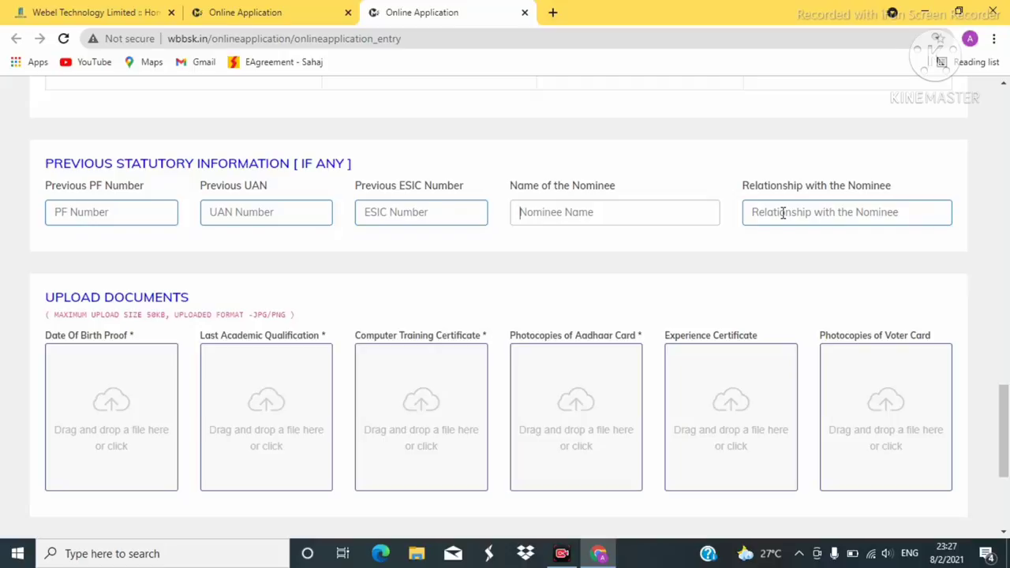
left_click(783, 211)
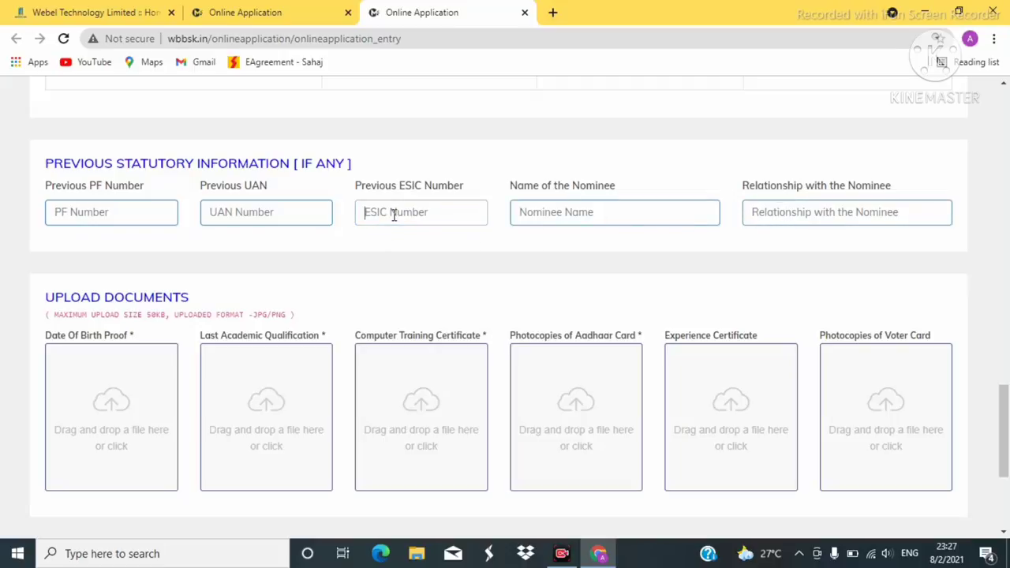
left_click(102, 211)
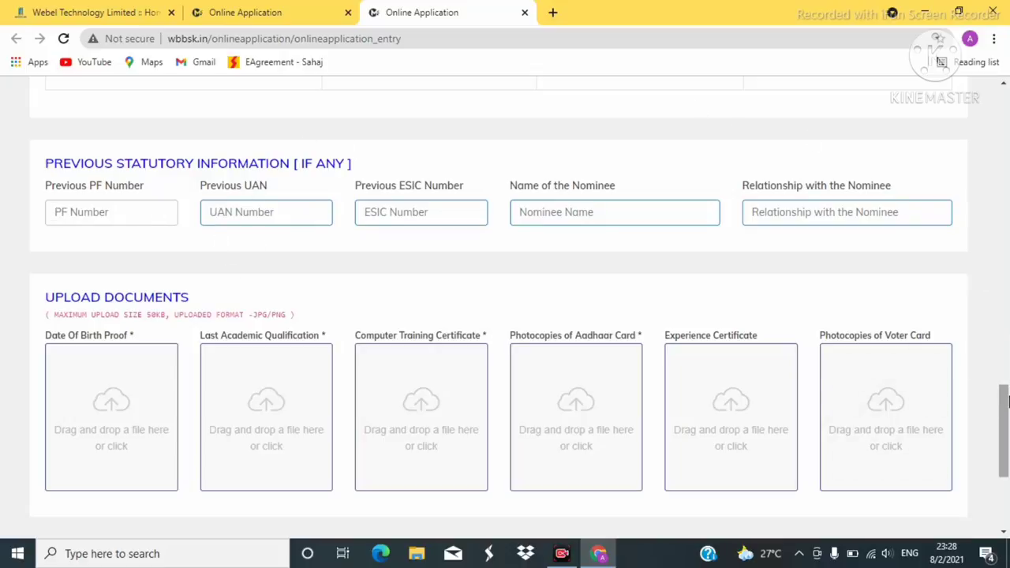
Step: Agree to the declaration below the Upload Documents section
left_click_drag(1007, 406, 1006, 447)
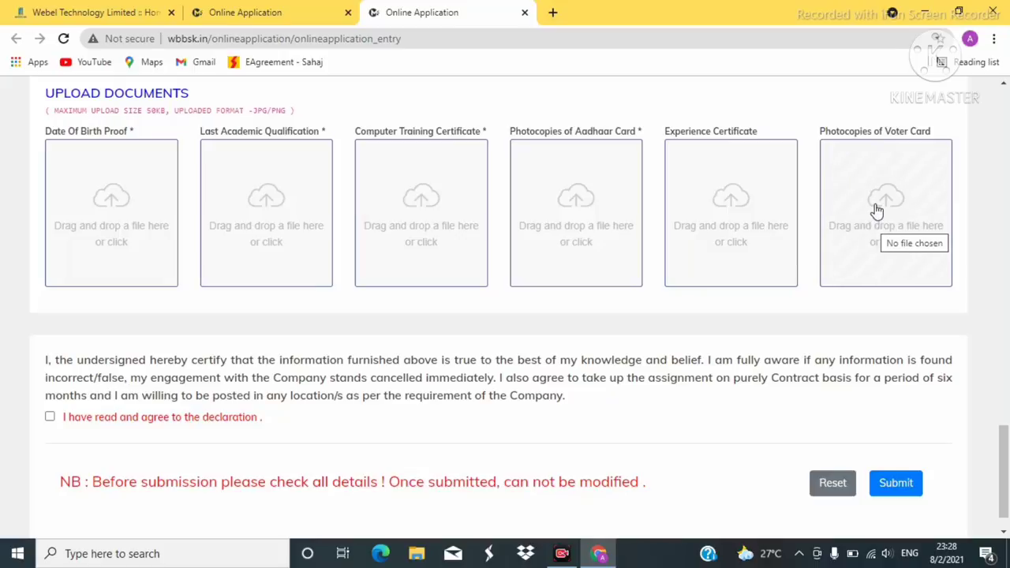
scroll(485, 371, "down", 1)
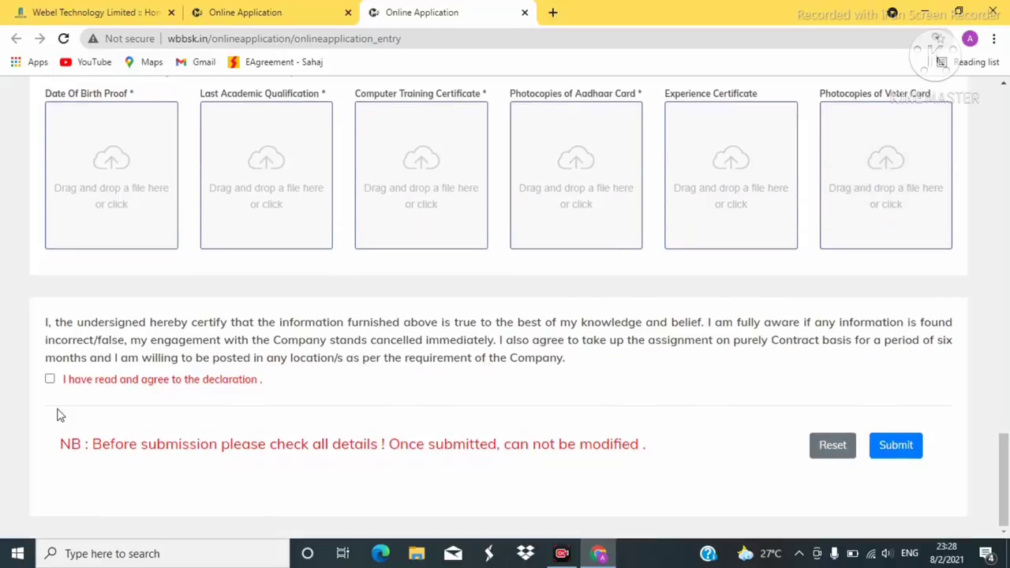
left_click(50, 379)
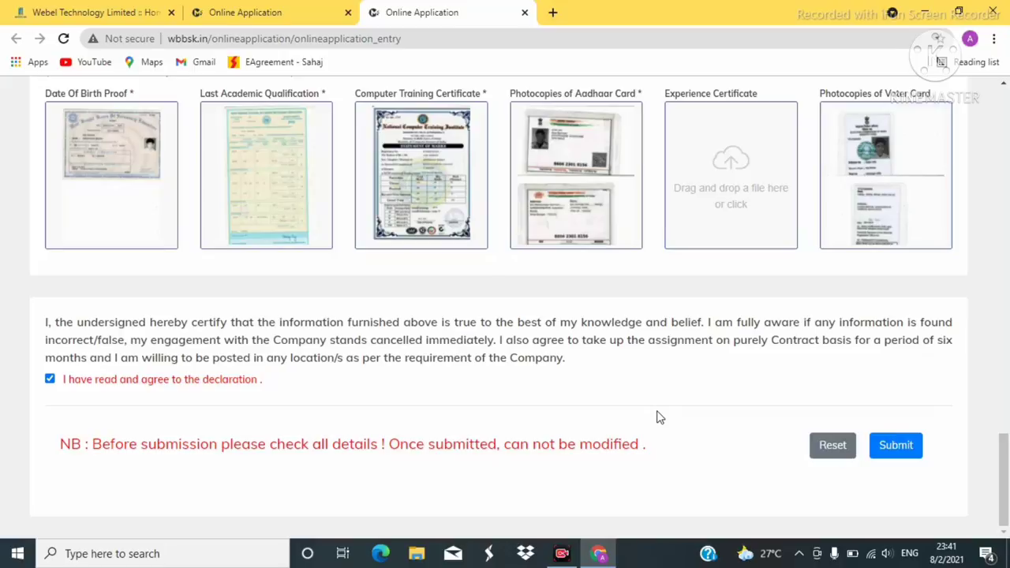
Step: Review the uploaded document previews and the declaration before submitting the application
scroll(1003, 473, "up", 2)
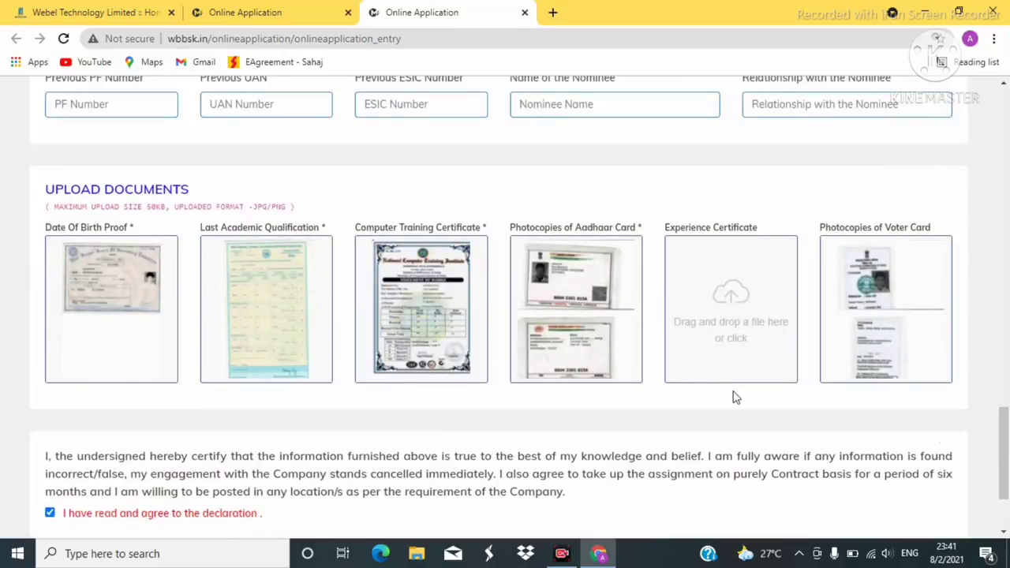
mouse_move(84, 242)
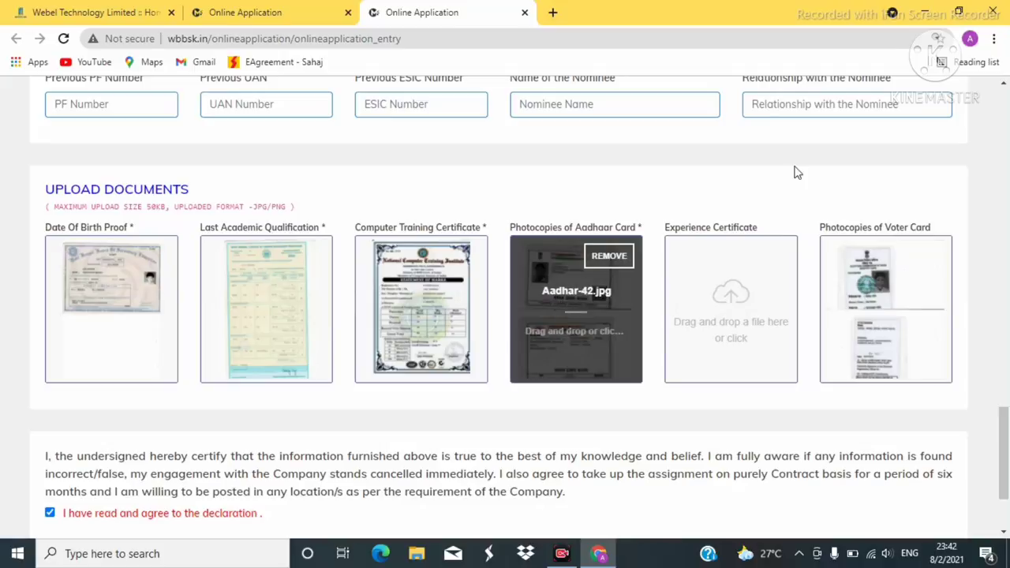
scroll(1006, 458, "down", 2)
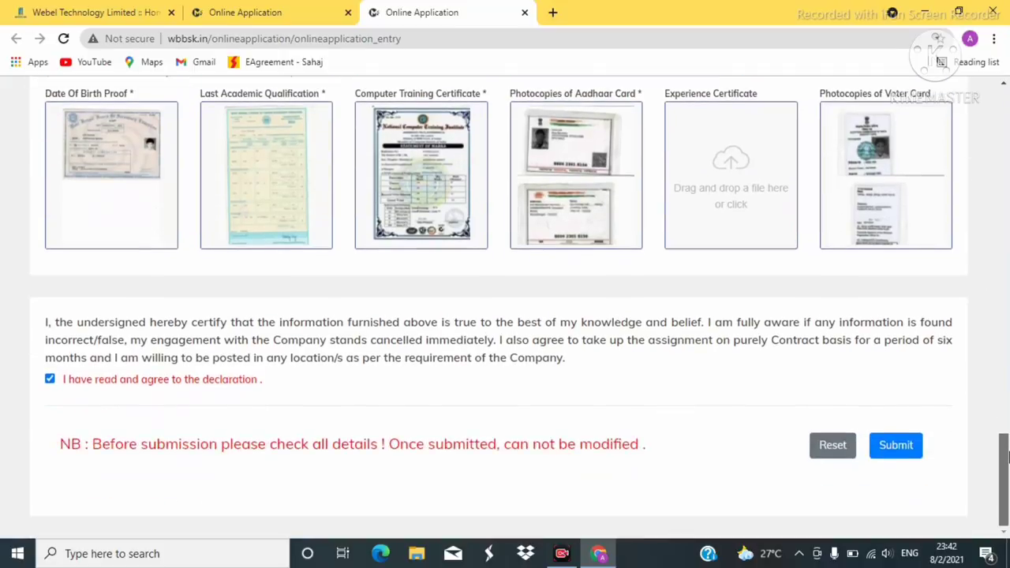